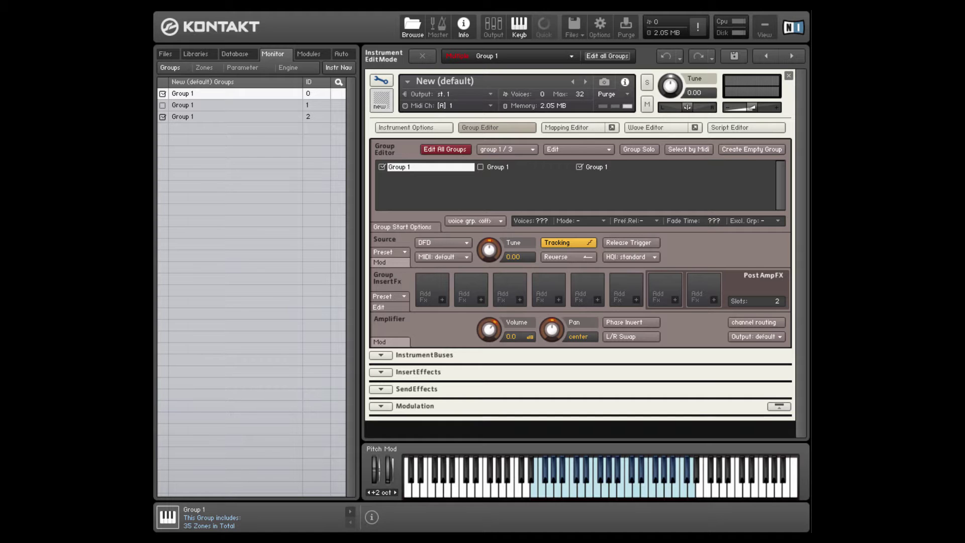
- Limit editing to the first two groups, unticking the third group
{"action": "left_click", "coordinate": [598, 167]}
{"action": "left_click", "coordinate": [511, 164]}
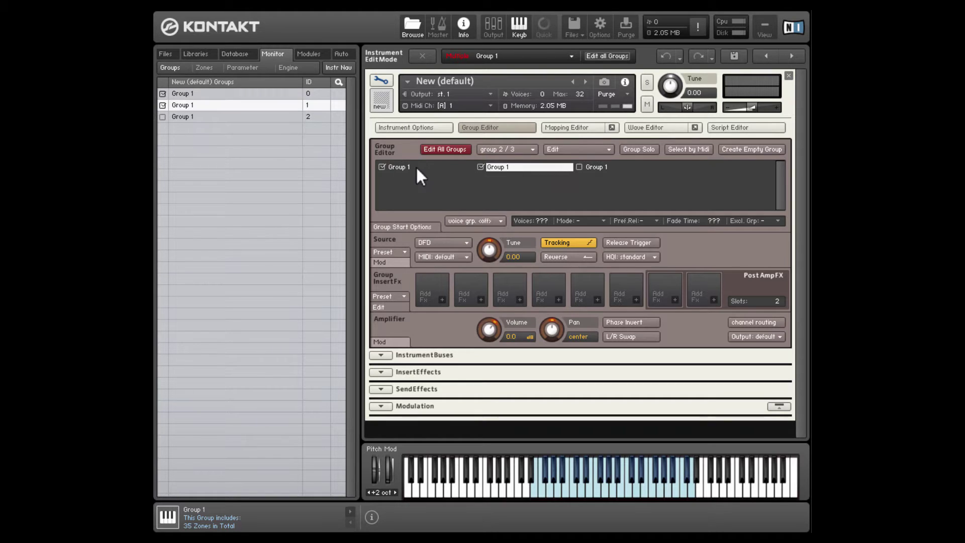
{"action": "left_click", "coordinate": [416, 167]}
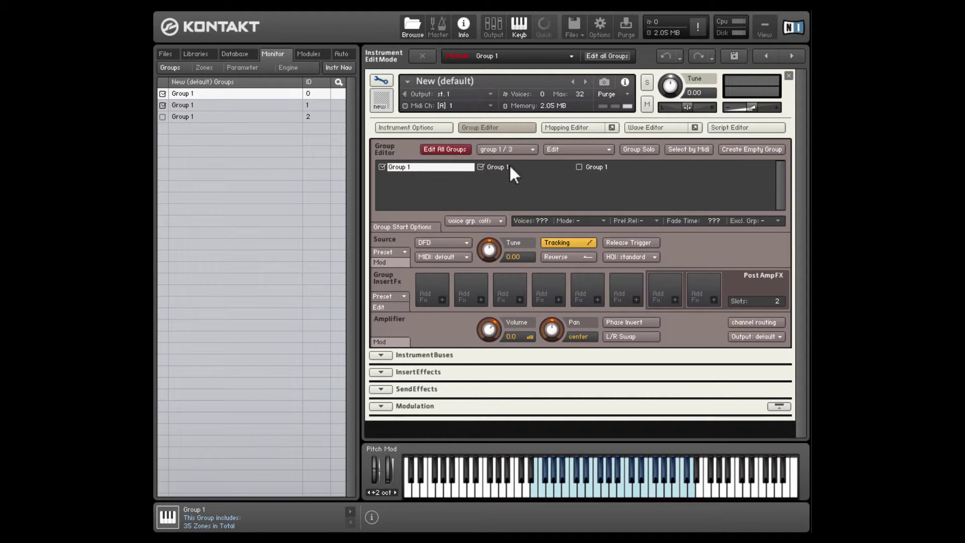
- Show the Mapping Editor and compare the trumpet zones of each of the three groups
{"action": "left_click", "coordinate": [559, 129]}
{"action": "left_click", "coordinate": [558, 167]}
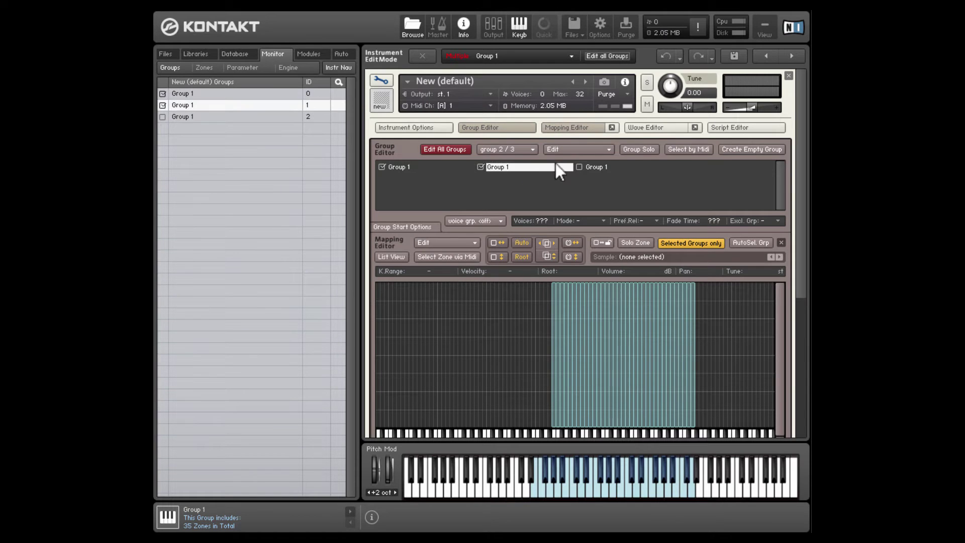
{"action": "left_click", "coordinate": [596, 166]}
{"action": "left_click", "coordinate": [527, 166]}
{"action": "left_click", "coordinate": [401, 171]}
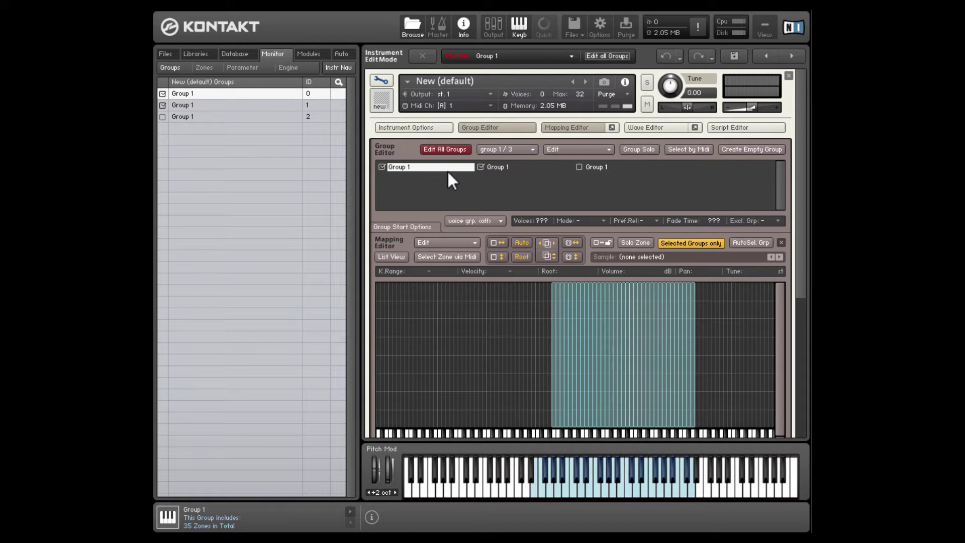
- Reselect the first two groups and rubber-band select a block of the highest trumpet zones
{"action": "left_click", "coordinate": [506, 167]}
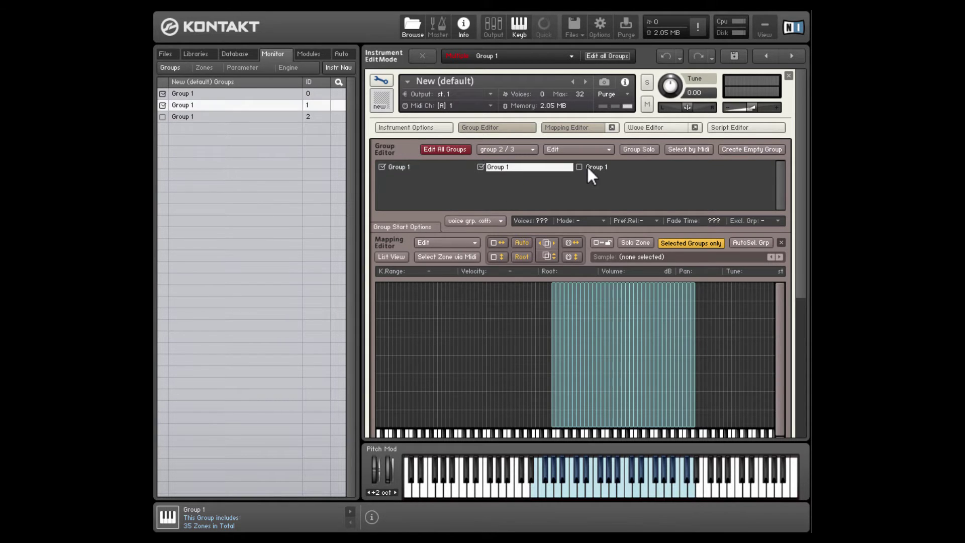
{"action": "left_click", "coordinate": [589, 166]}
{"action": "left_click", "coordinate": [505, 167]}
{"action": "left_click", "coordinate": [410, 166], "text": "shift"}
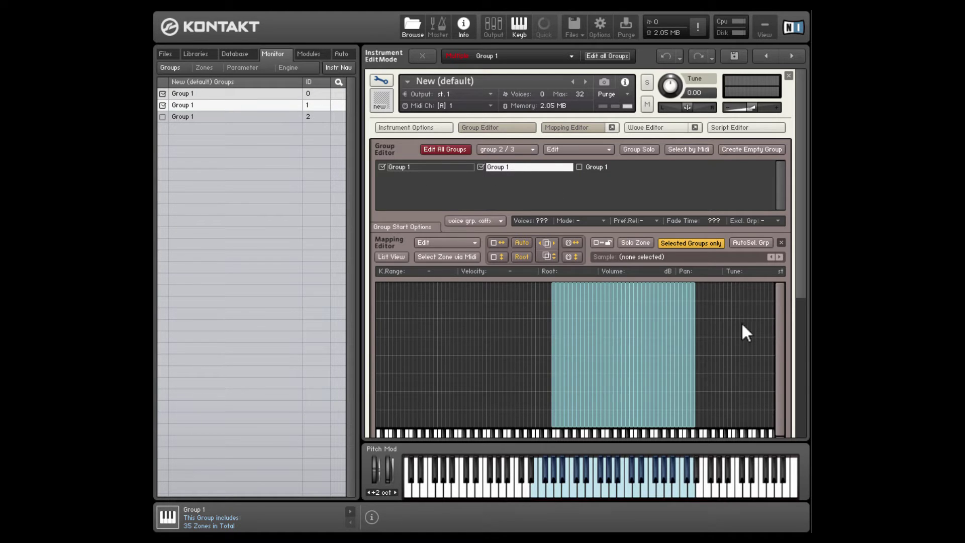
{"action": "left_click_drag", "start_coordinate": [743, 324], "coordinate": [697, 343]}
- Select all trumpet zones with Ctrl+A and zoom the zone map in horizontally
{"action": "key", "text": "ctrl+a"}
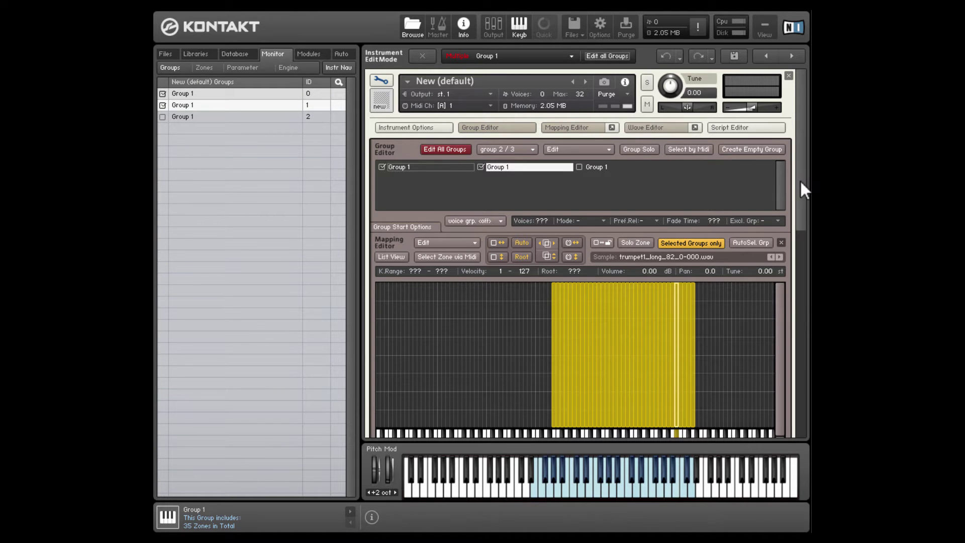
{"action": "left_click_drag", "start_coordinate": [800, 180], "coordinate": [790, 304]}
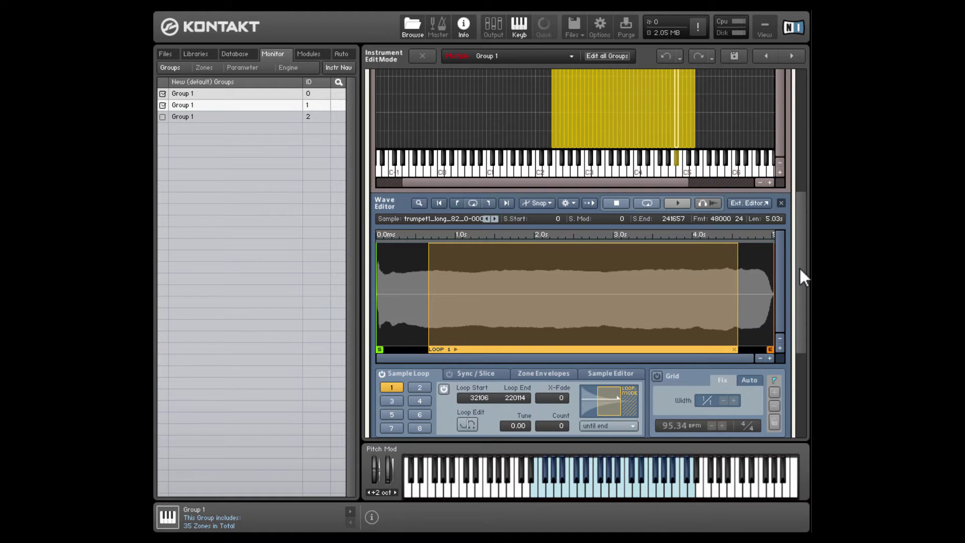
{"action": "left_click_drag", "start_coordinate": [799, 267], "coordinate": [694, 171]}
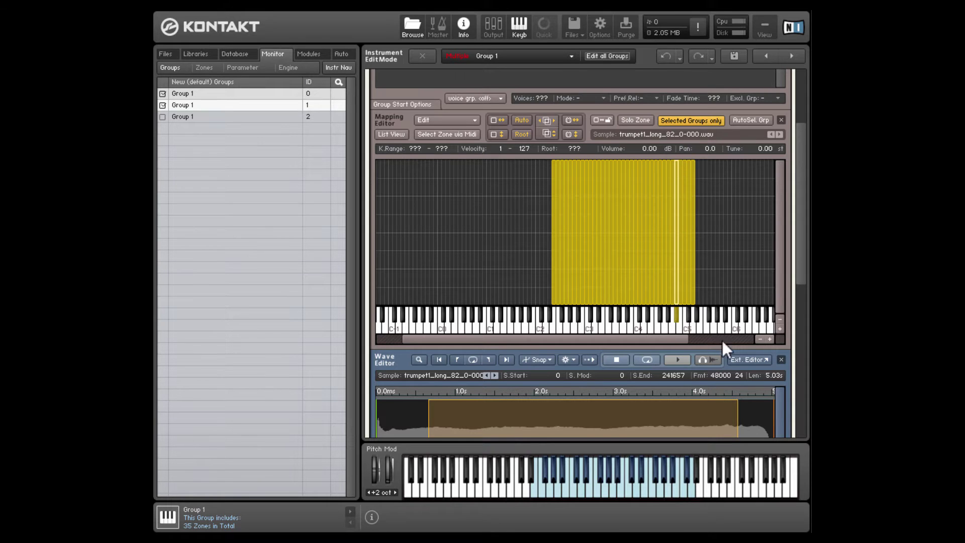
{"action": "left_click", "coordinate": [769, 340]}
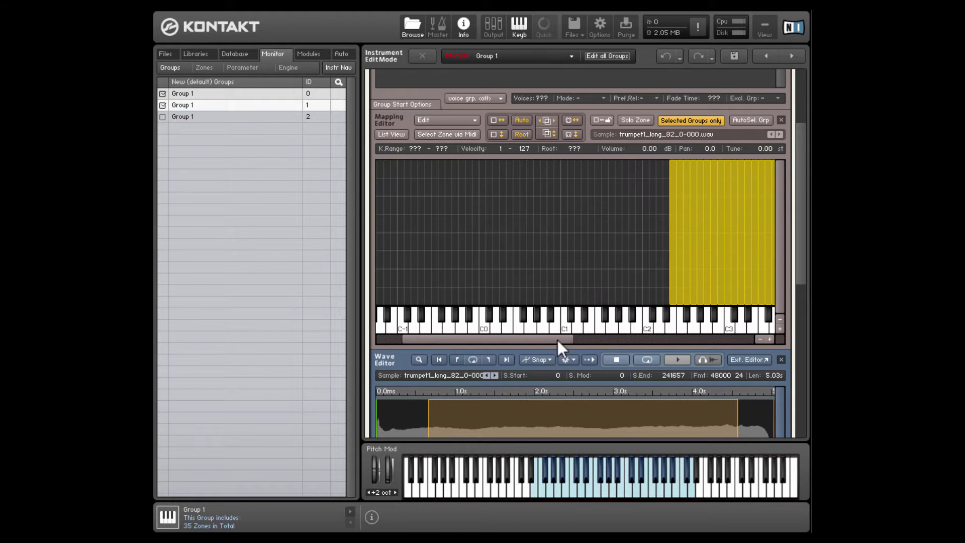
{"action": "left_click_drag", "start_coordinate": [557, 340], "coordinate": [718, 343]}
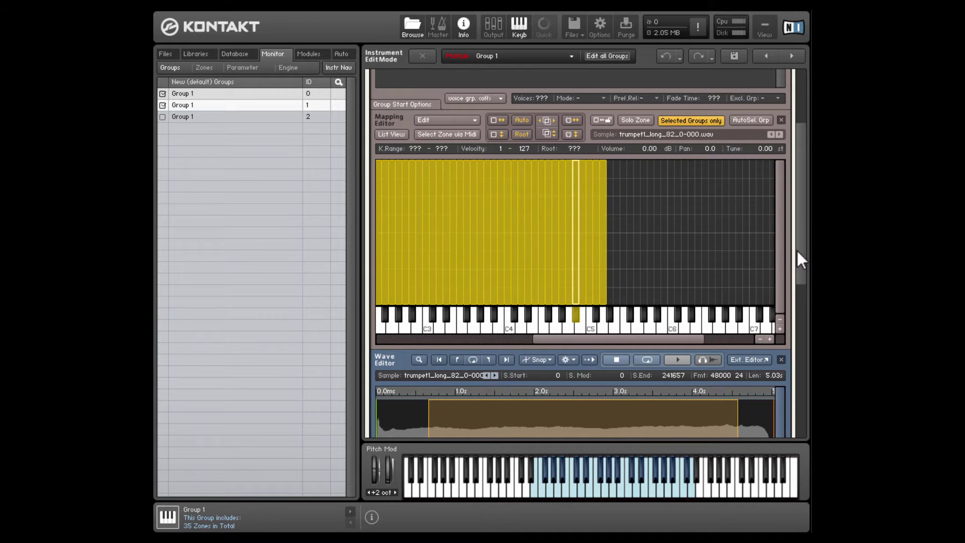
{"action": "left_click_drag", "start_coordinate": [796, 249], "coordinate": [783, 327]}
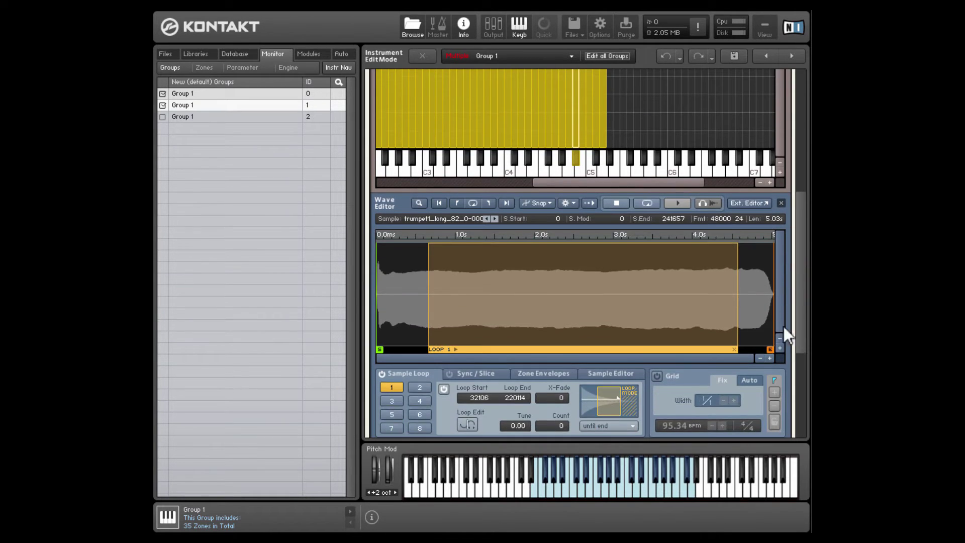
- Zoom into the waveform's attack and drag the sample start to 24308
{"action": "left_click", "coordinate": [771, 359]}
{"action": "left_click", "coordinate": [771, 359]}
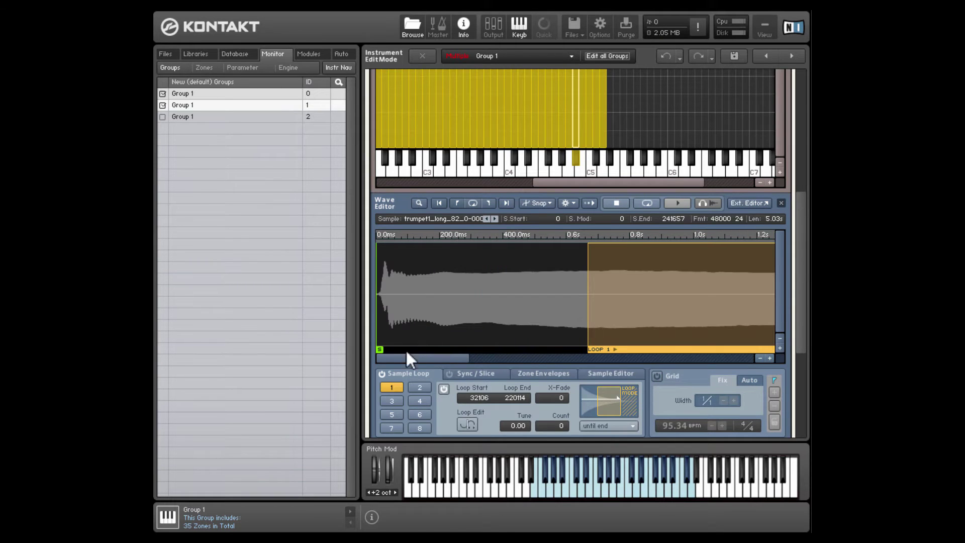
{"action": "mouse_move", "coordinate": [379, 351]}
{"action": "left_mouse_down"}
{"action": "mouse_move", "coordinate": [446, 345]}
{"action": "mouse_move", "coordinate": [363, 346]}
{"action": "mouse_move", "coordinate": [503, 351]}
{"action": "mouse_move", "coordinate": [375, 354]}
{"action": "mouse_move", "coordinate": [406, 349]}
{"action": "left_mouse_up"}
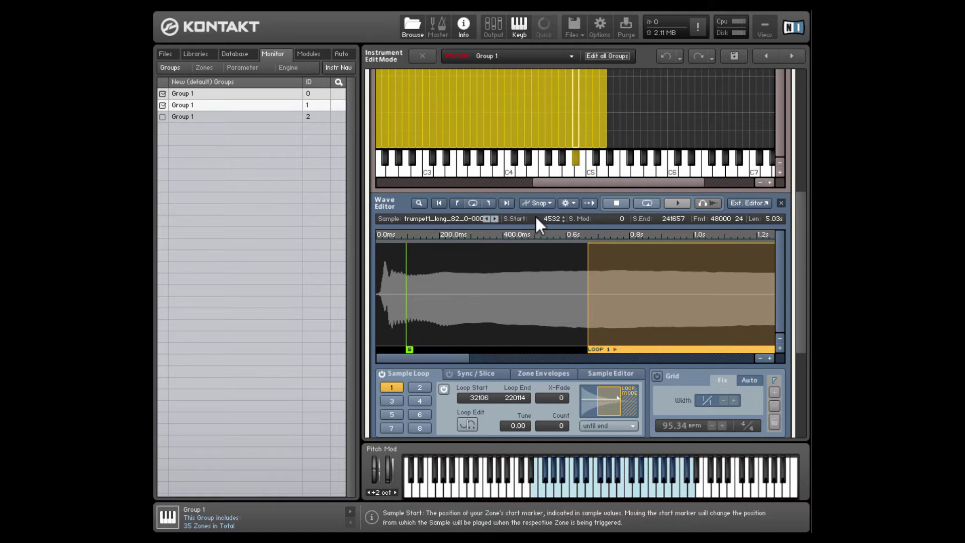
{"action": "mouse_move", "coordinate": [407, 348]}
{"action": "left_mouse_down"}
{"action": "mouse_move", "coordinate": [468, 346]}
{"action": "mouse_move", "coordinate": [452, 354]}
{"action": "left_mouse_up"}
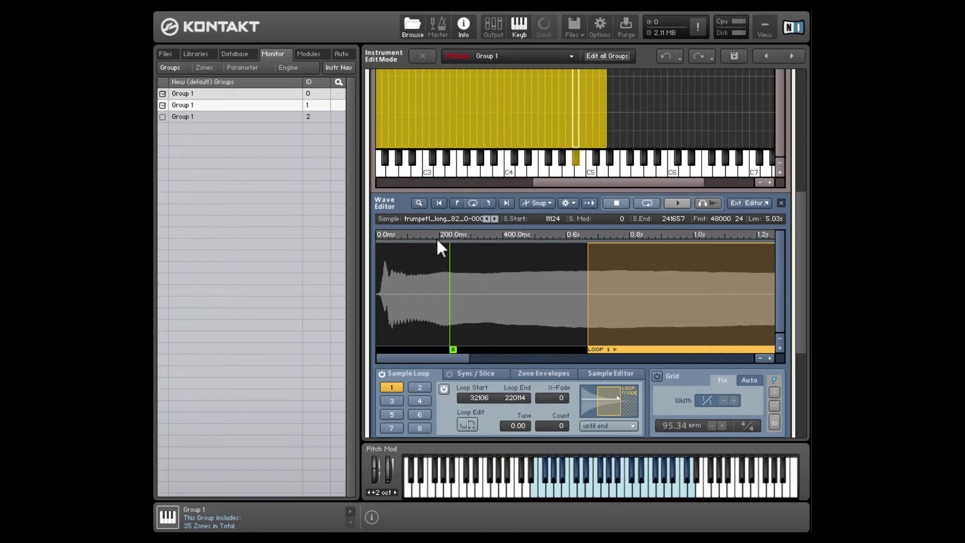
{"action": "left_click", "coordinate": [762, 359]}
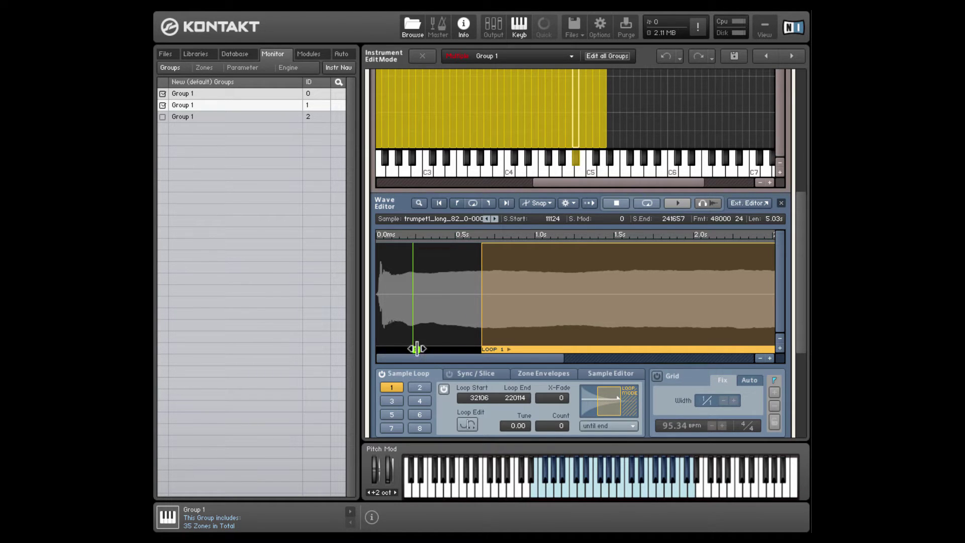
{"action": "left_click_drag", "start_coordinate": [417, 349], "coordinate": [460, 349]}
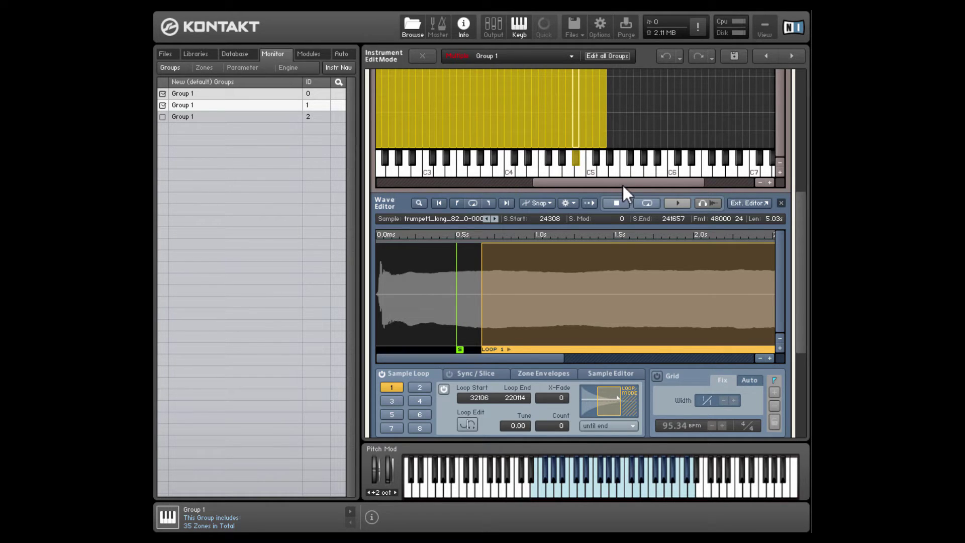
{"action": "left_click_drag", "start_coordinate": [623, 183], "coordinate": [597, 184]}
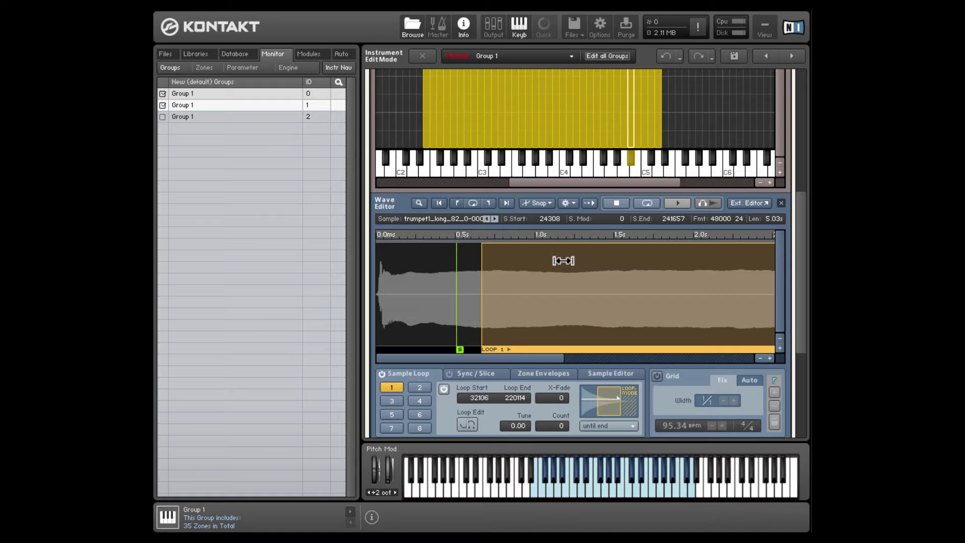
- Copy the current sample start to all selected zones from the Wave Editor's commands
{"action": "left_click", "coordinate": [568, 204]}
{"action": "mouse_move", "coordinate": [586, 263]}
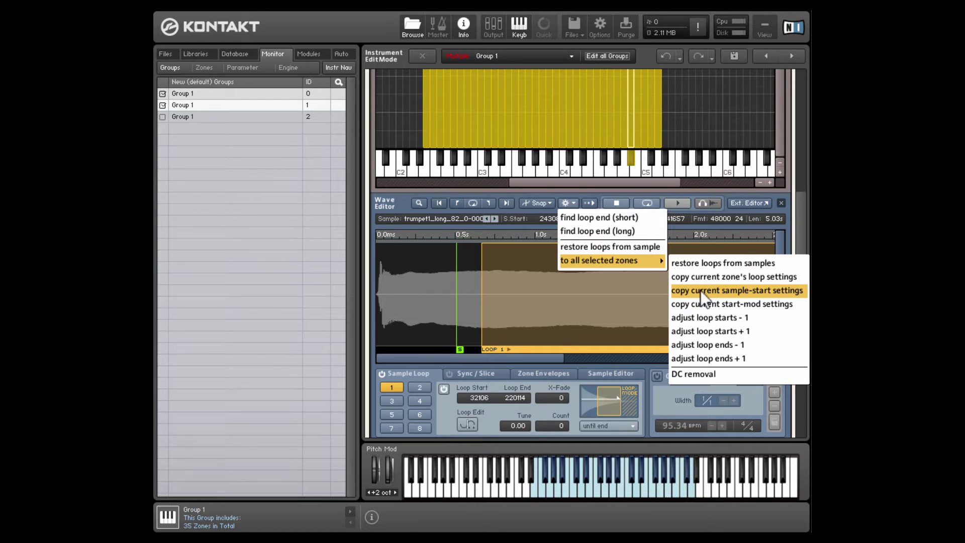
{"action": "left_click", "coordinate": [765, 291]}
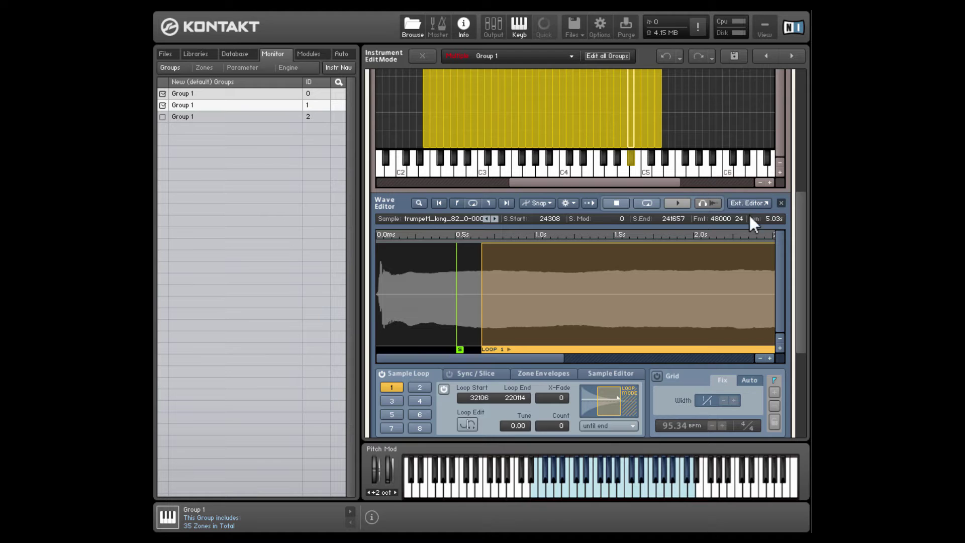
- Check the copied sample start on several zones across the keyboard, including C4
{"action": "left_click", "coordinate": [454, 115]}
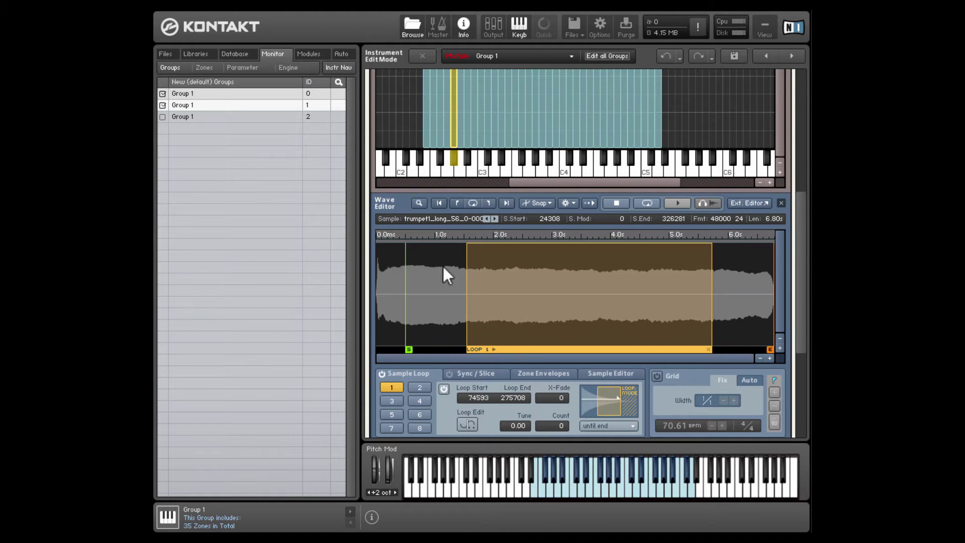
{"action": "left_click", "coordinate": [515, 111]}
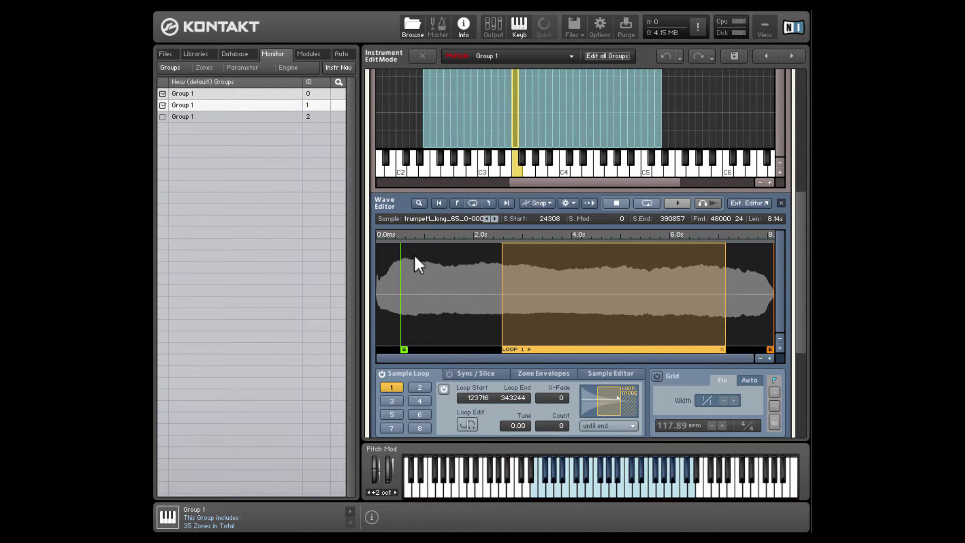
{"action": "left_click", "coordinate": [556, 129]}
{"action": "left_click", "coordinate": [597, 142]}
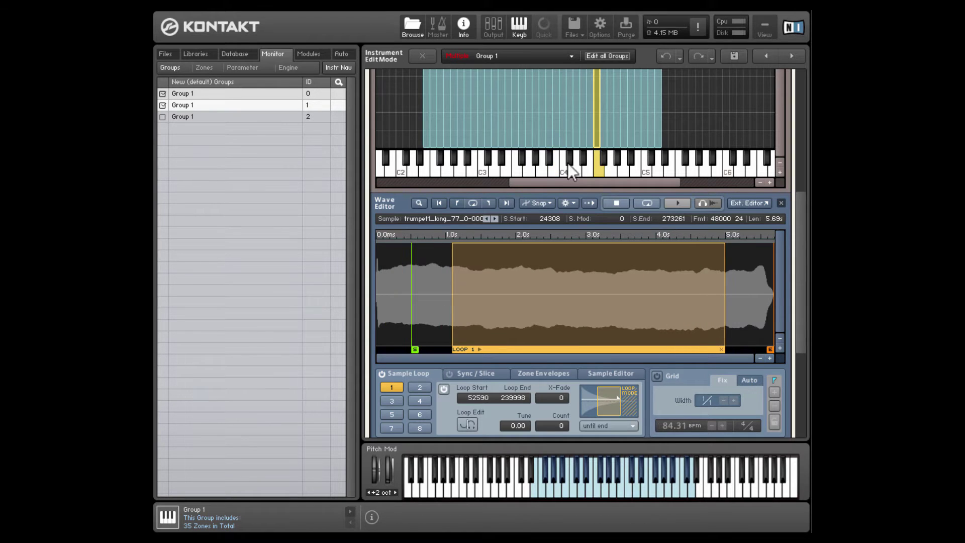
{"action": "left_click", "coordinate": [636, 111]}
{"action": "left_click_drag", "start_coordinate": [801, 233], "coordinate": [802, 125]}
- Select the first two groups and zones C#4–C5, then display only the selected groups' zones
{"action": "left_click", "coordinate": [442, 129]}
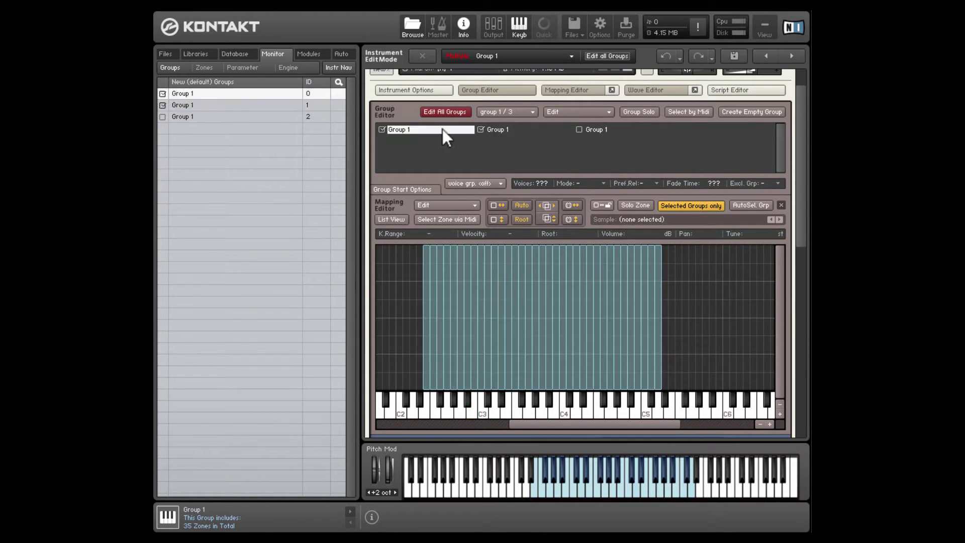
{"action": "left_click", "coordinate": [493, 129], "text": "shift"}
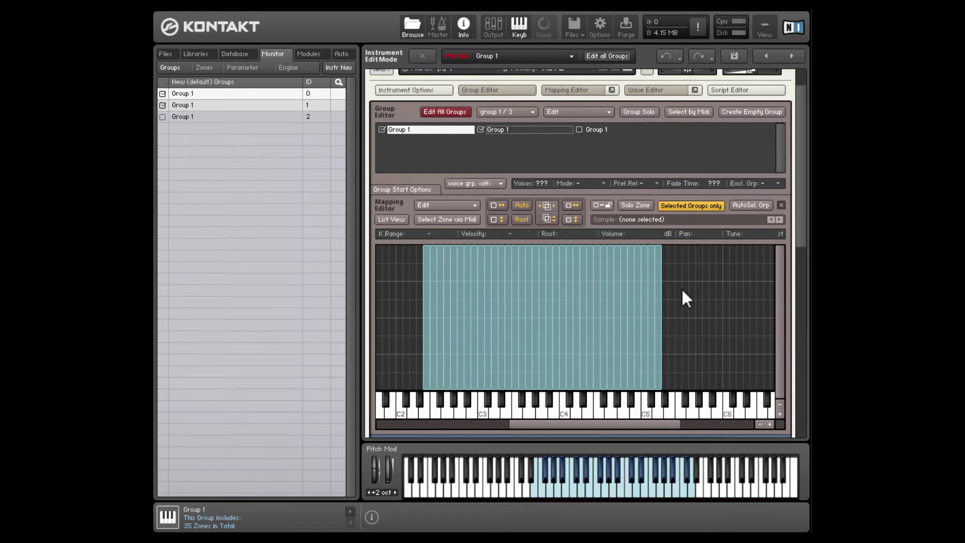
{"action": "left_click_drag", "start_coordinate": [695, 293], "coordinate": [698, 273]}
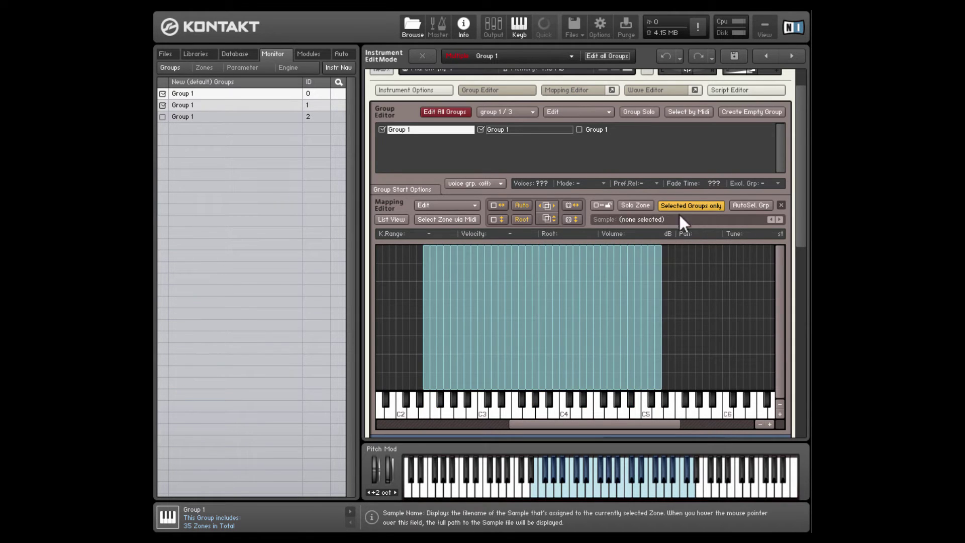
{"action": "left_click", "coordinate": [714, 204]}
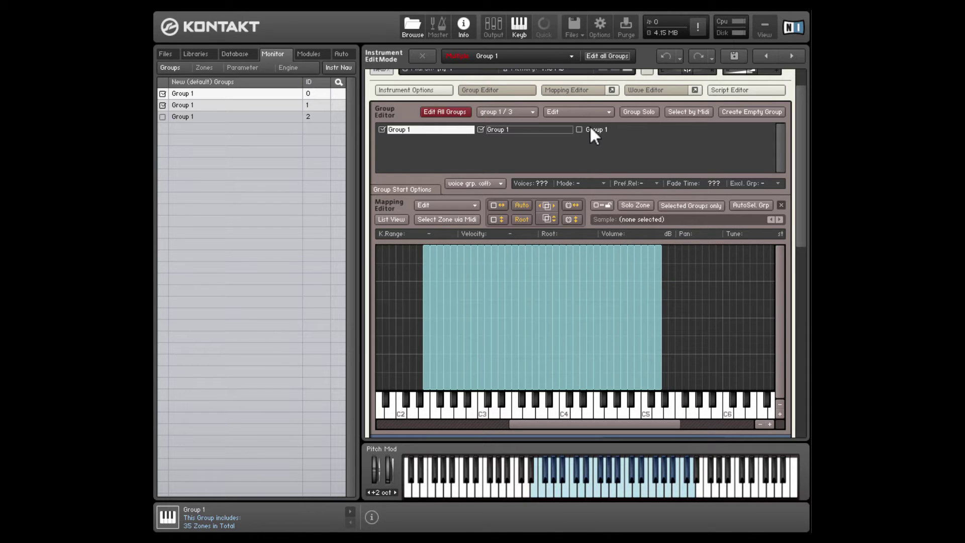
{"action": "left_click", "coordinate": [694, 206]}
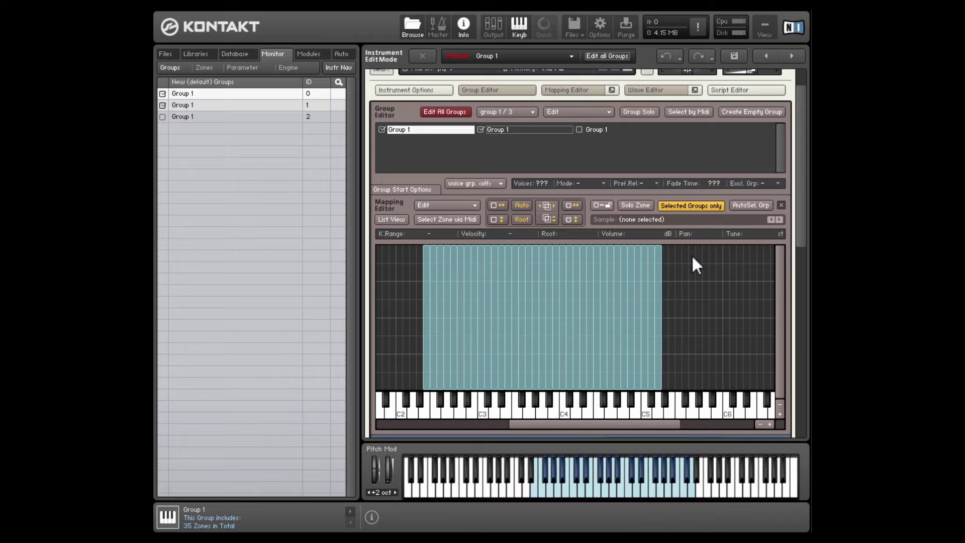
{"action": "left_click", "coordinate": [640, 137]}
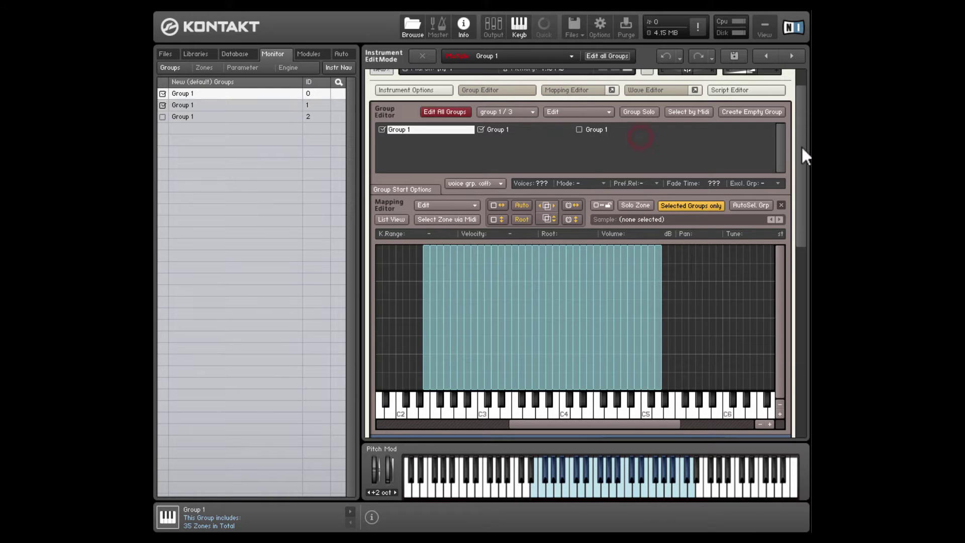
- Delete the second and third Group 1 entries, leaving a single group
{"action": "left_click", "coordinate": [516, 129]}
{"action": "right_click", "coordinate": [597, 129]}
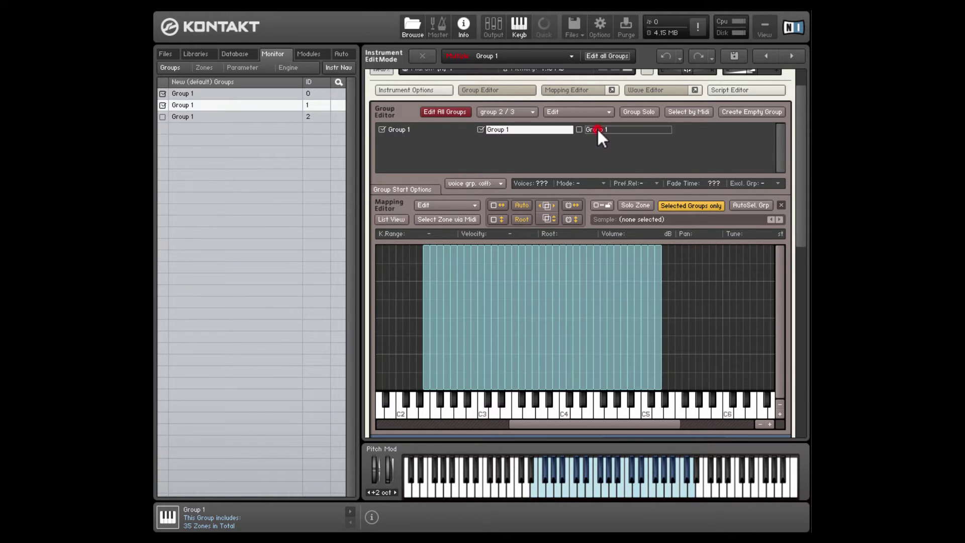
{"action": "left_click", "coordinate": [626, 153]}
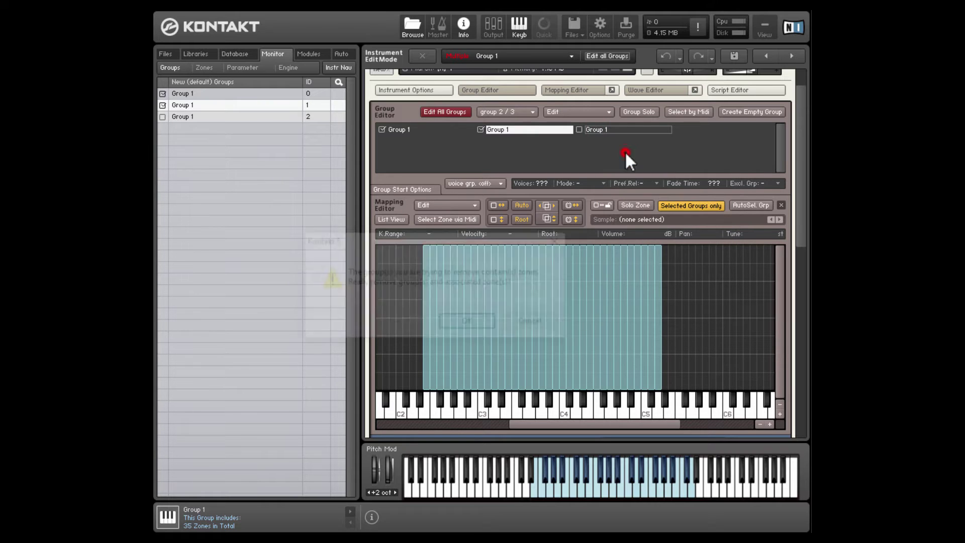
{"action": "left_click", "coordinate": [483, 322]}
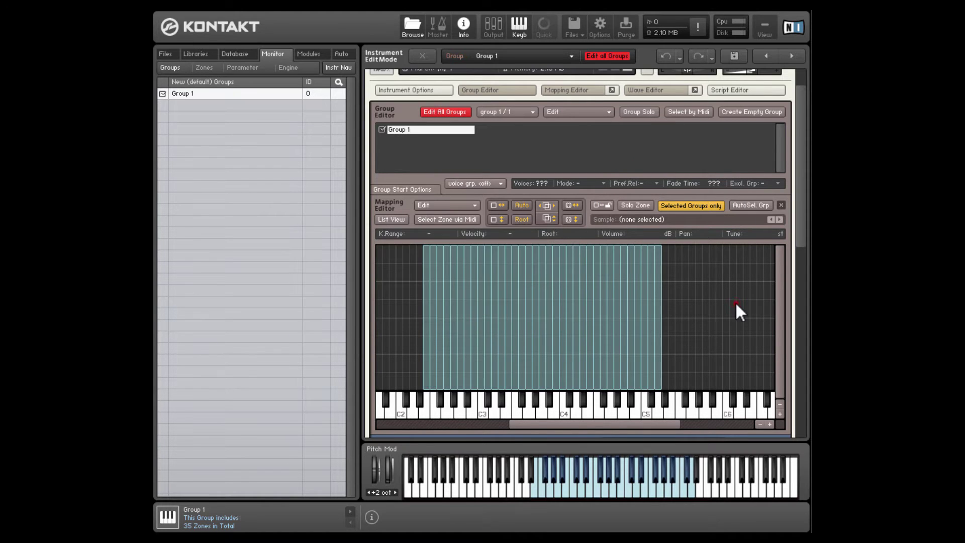
- Select all zones, set the sample start to 0, and copy it to all selected zones
{"action": "key", "text": "ctrl+a"}
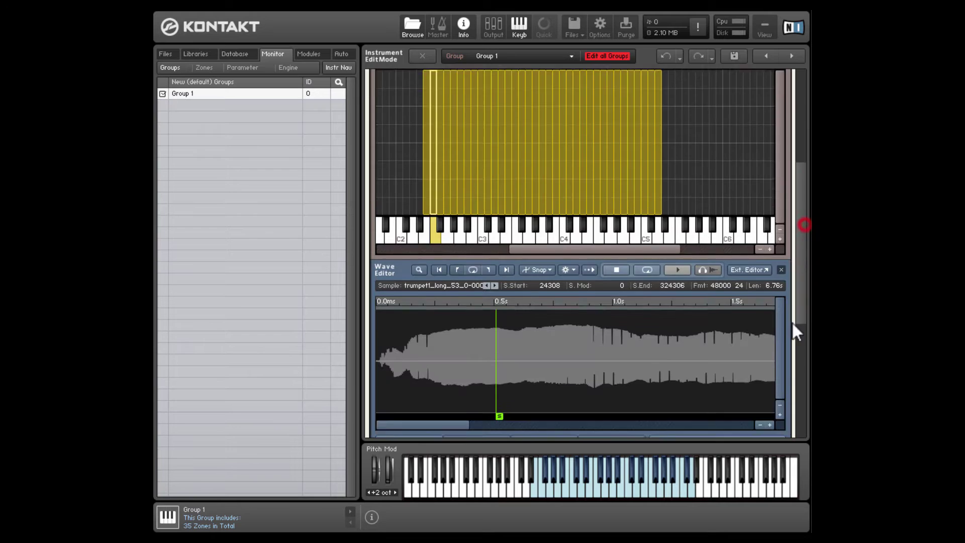
{"action": "scroll", "coordinate": [794, 332], "scroll_direction": "down", "scroll_amount": 2}
{"action": "left_click_drag", "start_coordinate": [503, 342], "coordinate": [315, 334]}
{"action": "left_click", "coordinate": [576, 195]}
{"action": "mouse_move", "coordinate": [649, 253]}
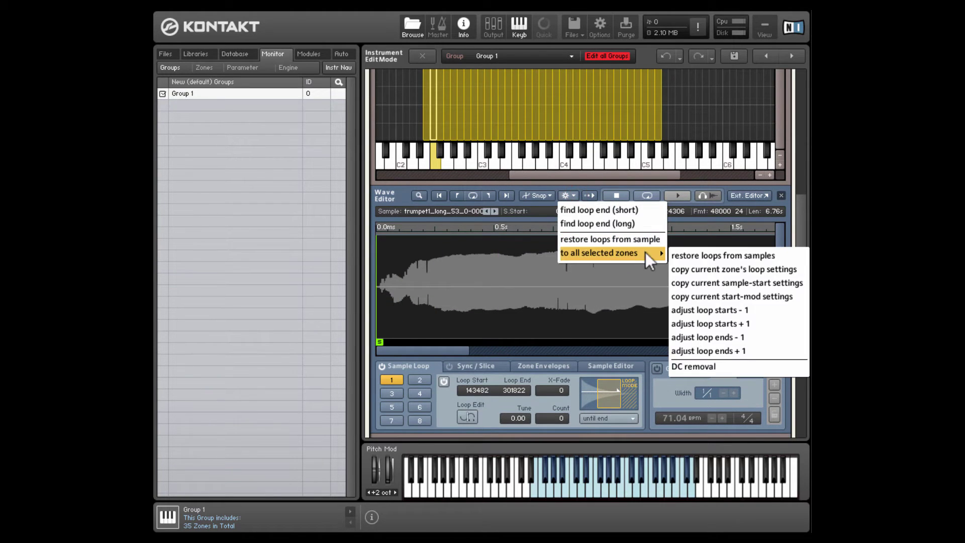
{"action": "left_click", "coordinate": [757, 284]}
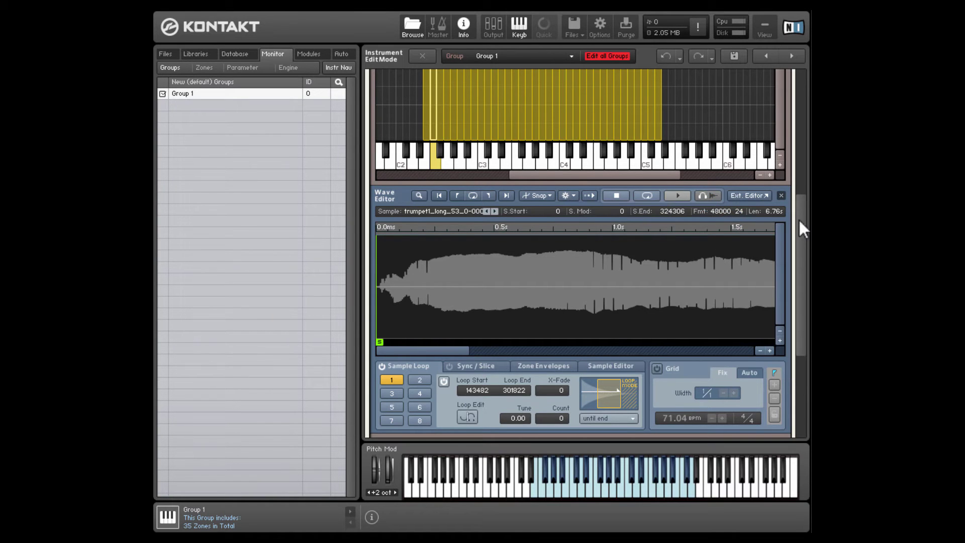
- Inspect individual zones near C4, down to trumpet1_long_52, to confirm they start at 0
{"action": "left_click_drag", "start_coordinate": [800, 226], "coordinate": [801, 198]}
{"action": "left_click", "coordinate": [722, 146]}
{"action": "left_click", "coordinate": [657, 149]}
{"action": "left_click", "coordinate": [552, 145]}
{"action": "left_click", "coordinate": [493, 145]}
{"action": "left_click", "coordinate": [448, 147]}
{"action": "left_click", "coordinate": [427, 152]}
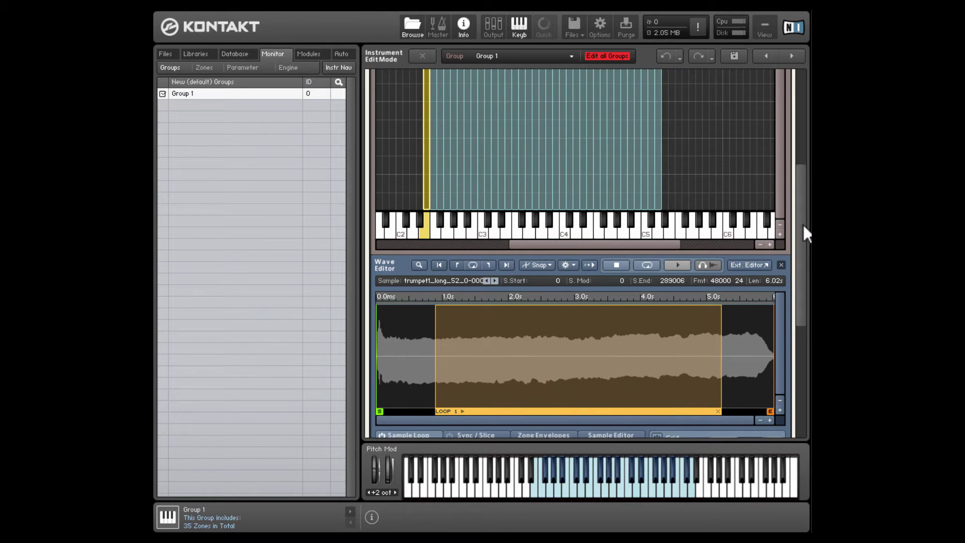
- Hide the Mapping and Wave Editors to reveal the group's Source settings
{"action": "scroll", "coordinate": [804, 224], "scroll_direction": "up", "scroll_amount": 5}
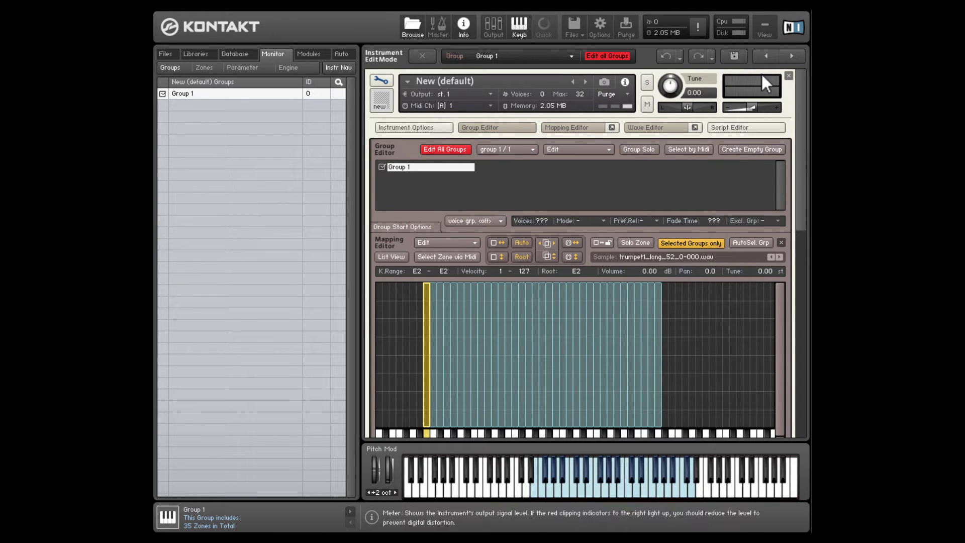
{"action": "left_click", "coordinate": [653, 127]}
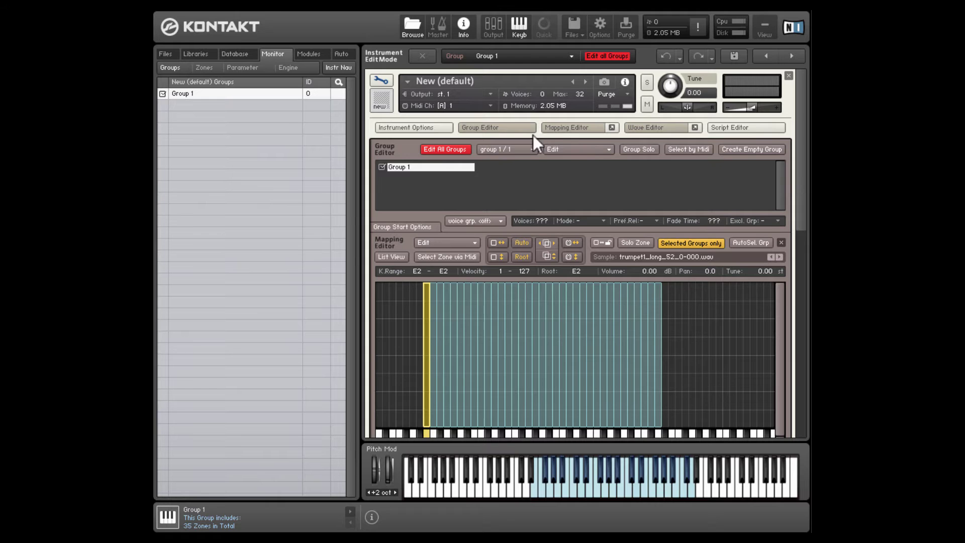
{"action": "left_click", "coordinate": [555, 129]}
{"action": "left_click", "coordinate": [654, 128]}
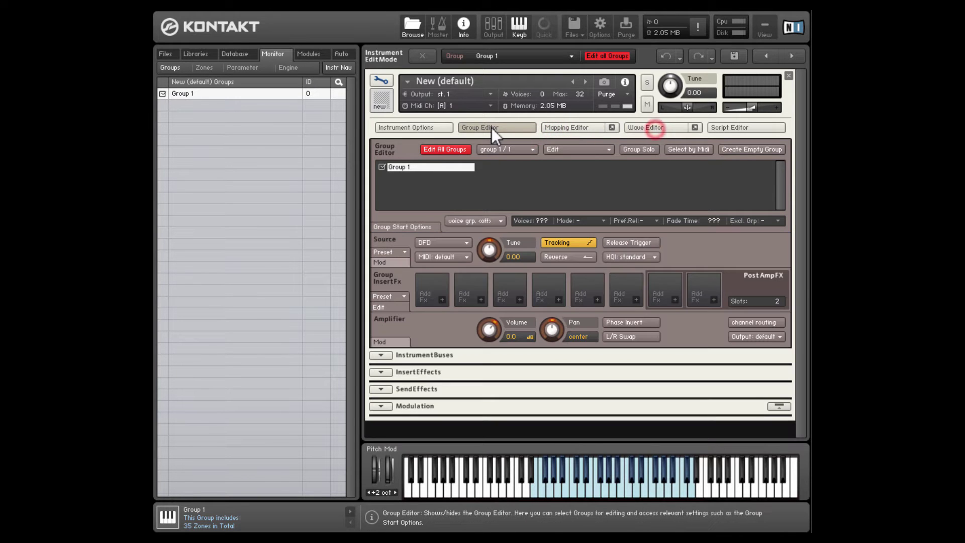
- Switch the group's source mode to sampler, then back to DFD
{"action": "left_click", "coordinate": [433, 242]}
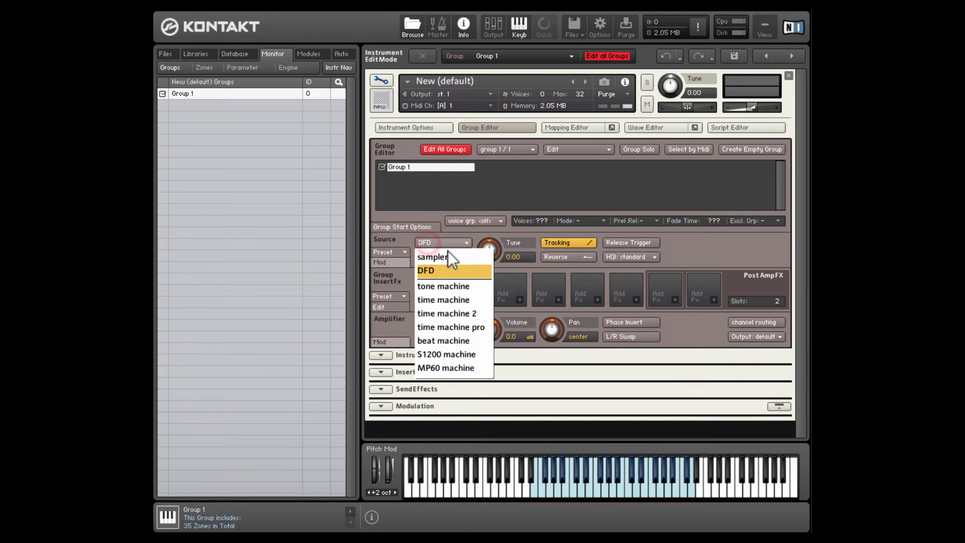
{"action": "left_click", "coordinate": [447, 253]}
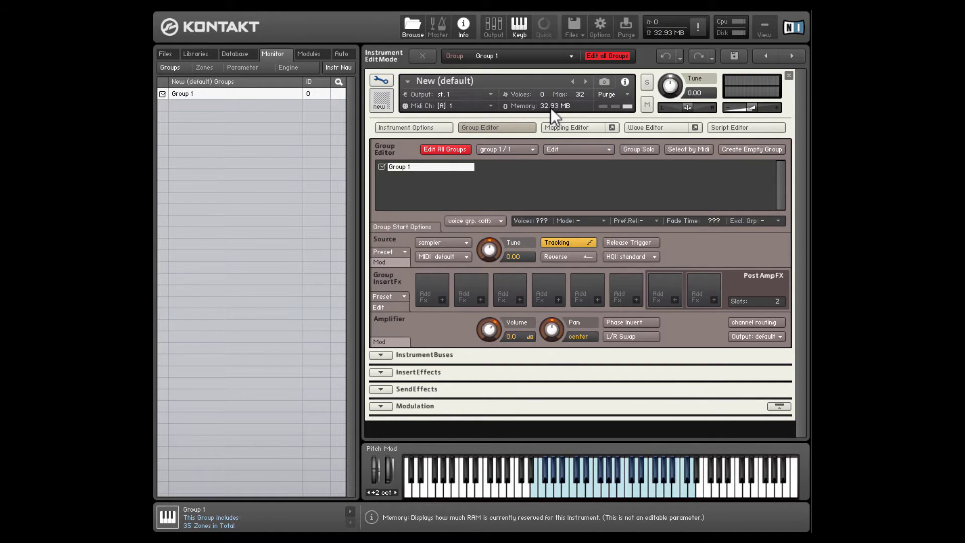
{"action": "left_click", "coordinate": [445, 240]}
{"action": "left_click", "coordinate": [444, 270]}
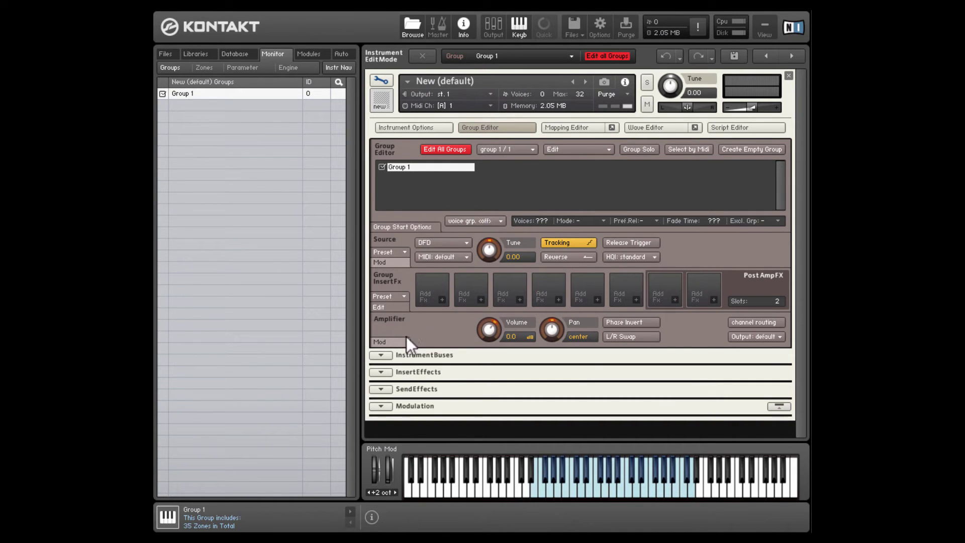
- Show the Wave and Mapping Editors and select all 35 zones
{"action": "left_click", "coordinate": [638, 126]}
{"action": "left_click", "coordinate": [584, 127]}
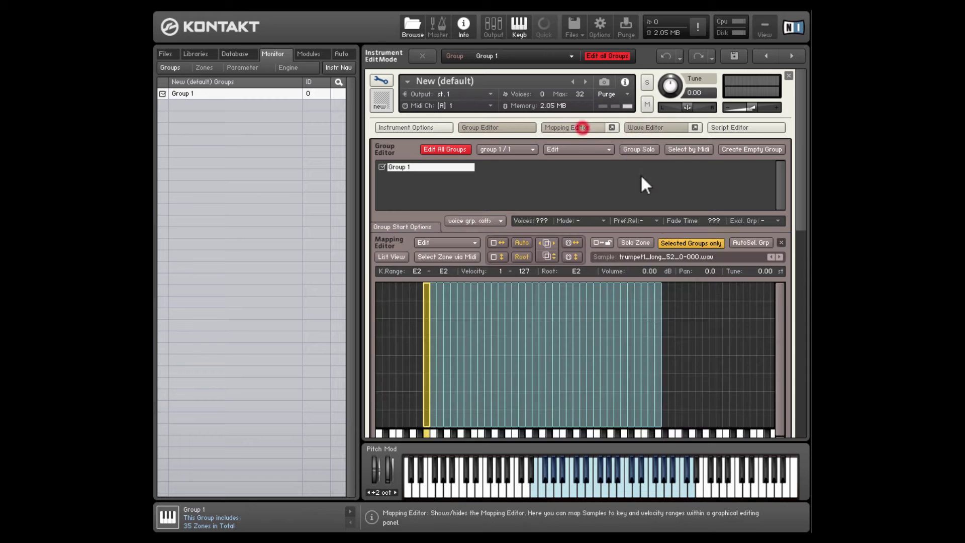
{"action": "key", "text": "ctrl+a"}
{"action": "left_click_drag", "start_coordinate": [802, 205], "coordinate": [801, 339]}
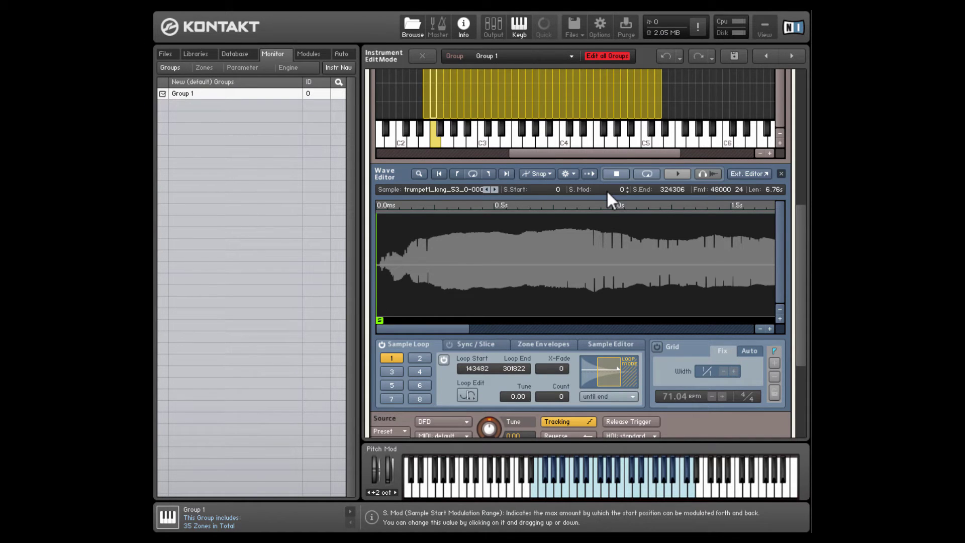
- Zoom into the waveform start and set the sample start modulation range to 24647
{"action": "left_click", "coordinate": [769, 329]}
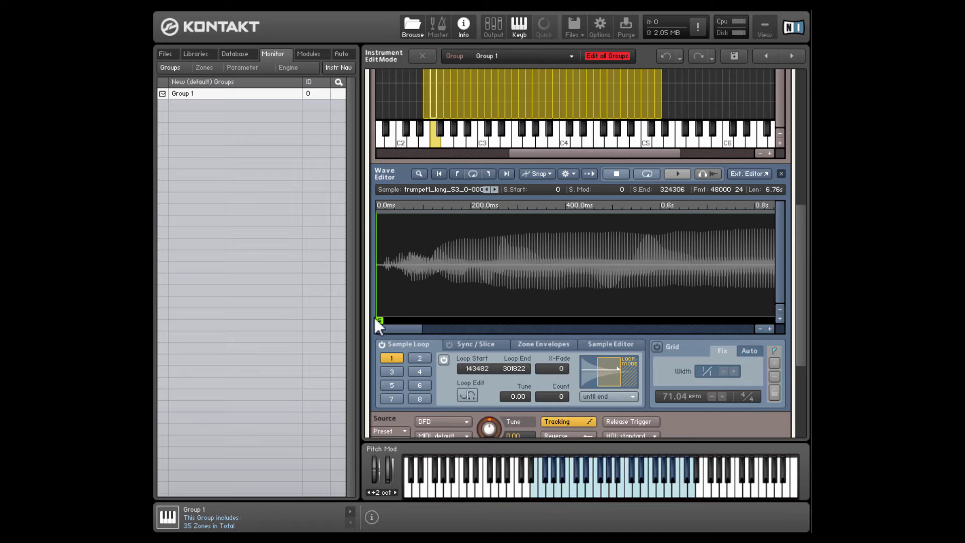
{"action": "mouse_move", "coordinate": [381, 317]}
{"action": "left_mouse_down"}
{"action": "mouse_move", "coordinate": [400, 317]}
{"action": "mouse_move", "coordinate": [374, 289]}
{"action": "left_mouse_up"}
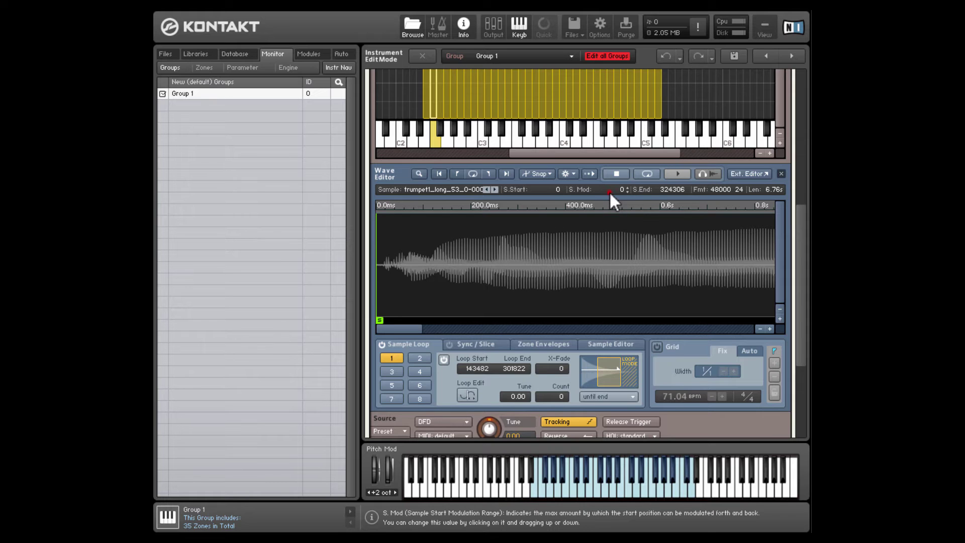
{"action": "left_click_drag", "start_coordinate": [609, 191], "coordinate": [613, 141]}
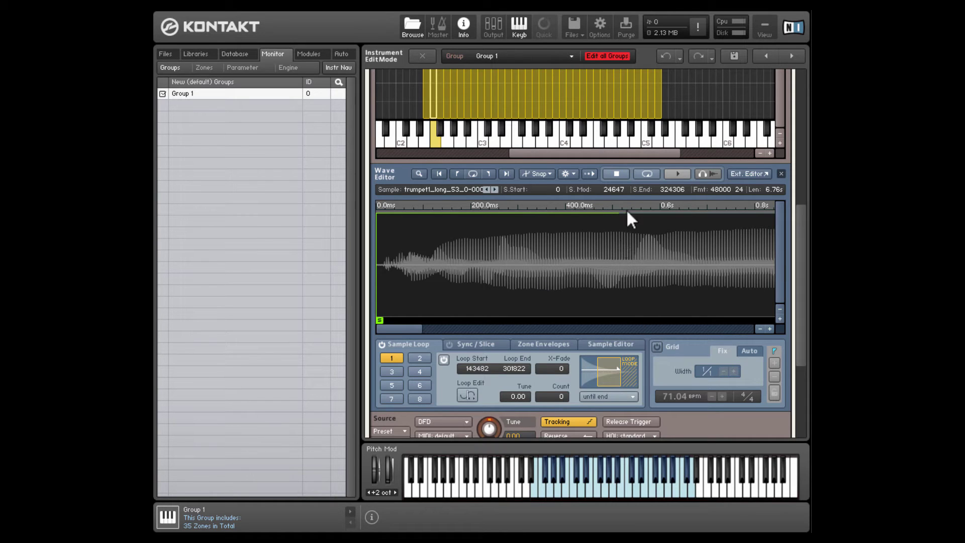
- Copy the 24647 start-mod range to all selected zones, then deselect them
{"action": "left_click", "coordinate": [760, 329]}
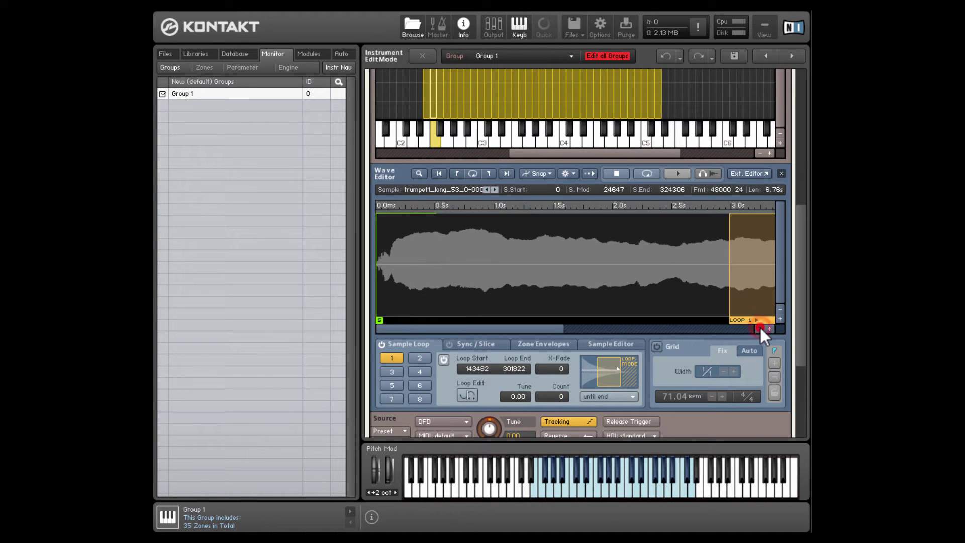
{"action": "left_click", "coordinate": [565, 174]}
{"action": "mouse_move", "coordinate": [614, 228]}
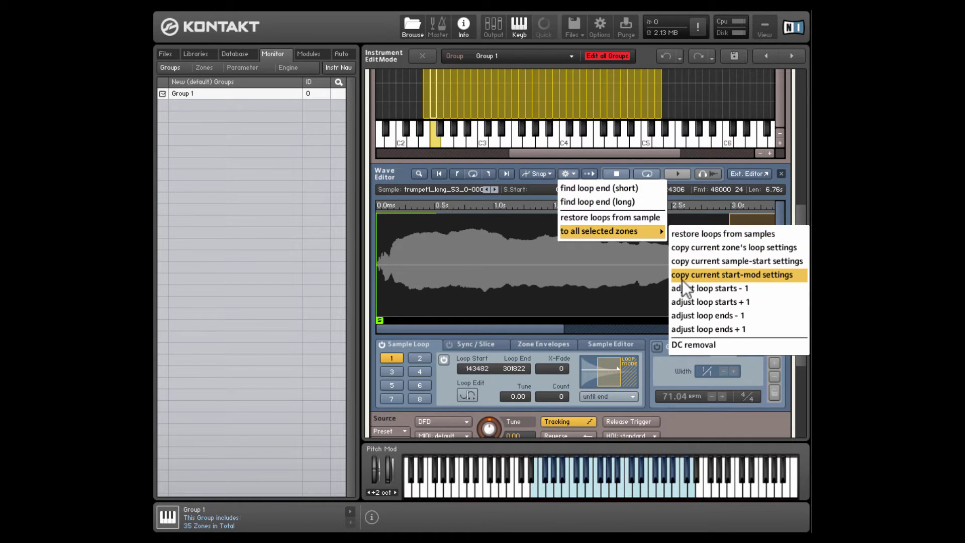
{"action": "left_click", "coordinate": [770, 275]}
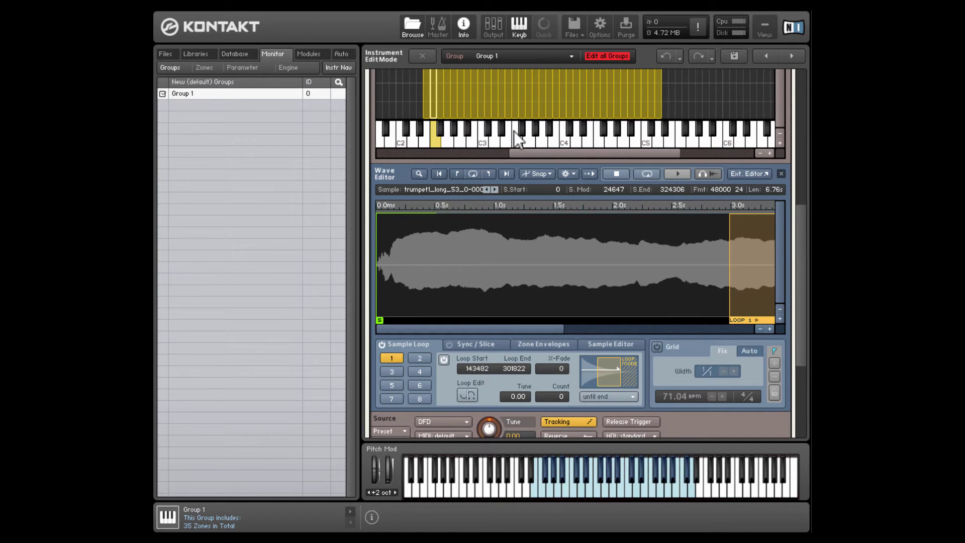
{"action": "left_click", "coordinate": [677, 83]}
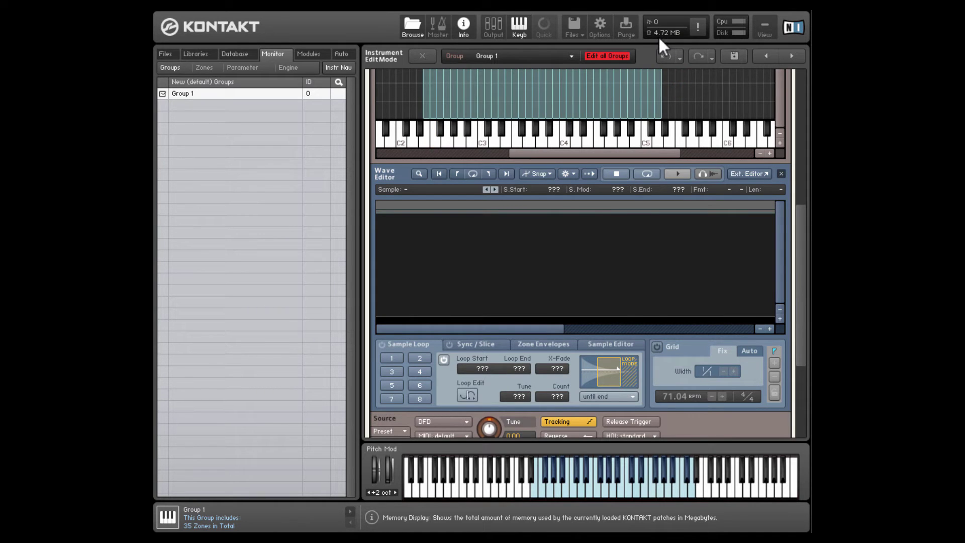
- Check that zones around D4 show S.Mod 24647, stepping between them with the arrow keys
{"action": "left_click", "coordinate": [519, 95]}
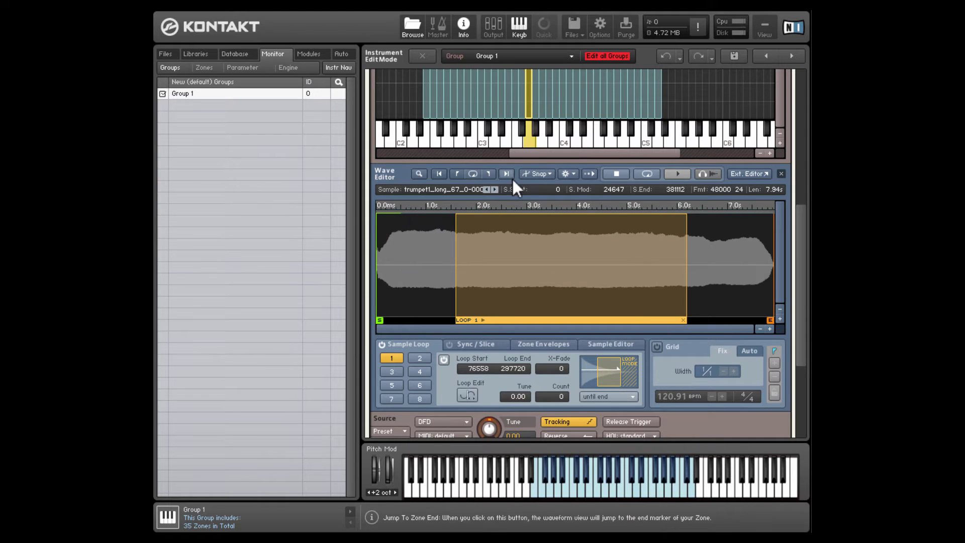
{"action": "left_click", "coordinate": [495, 189]}
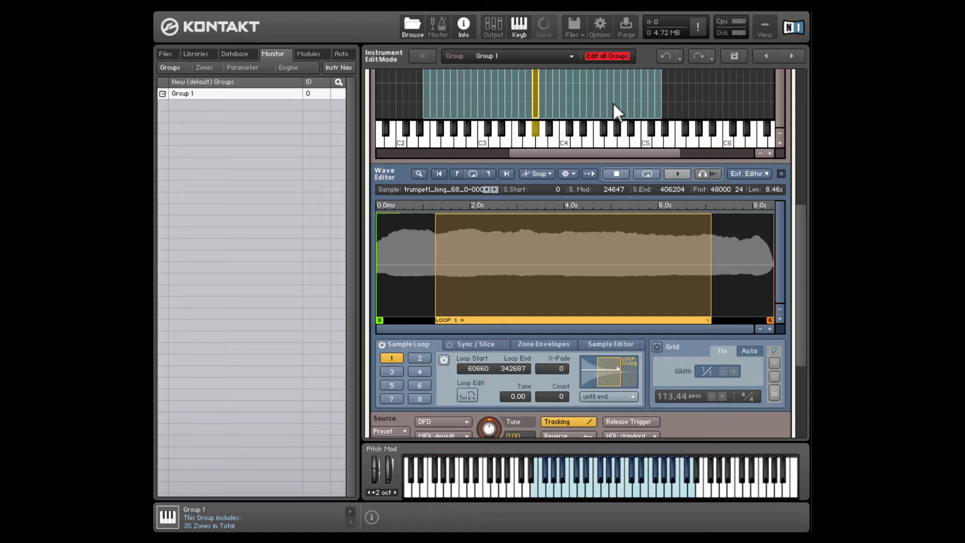
{"action": "key", "text": "Right"}
{"action": "key", "text": "Right"}
{"action": "key", "text": "Right"}
{"action": "key", "text": "Right"}
{"action": "key", "text": "Right"}
{"action": "key", "text": "Right"}
{"action": "key", "text": "Right"}
{"action": "key", "text": "Right"}
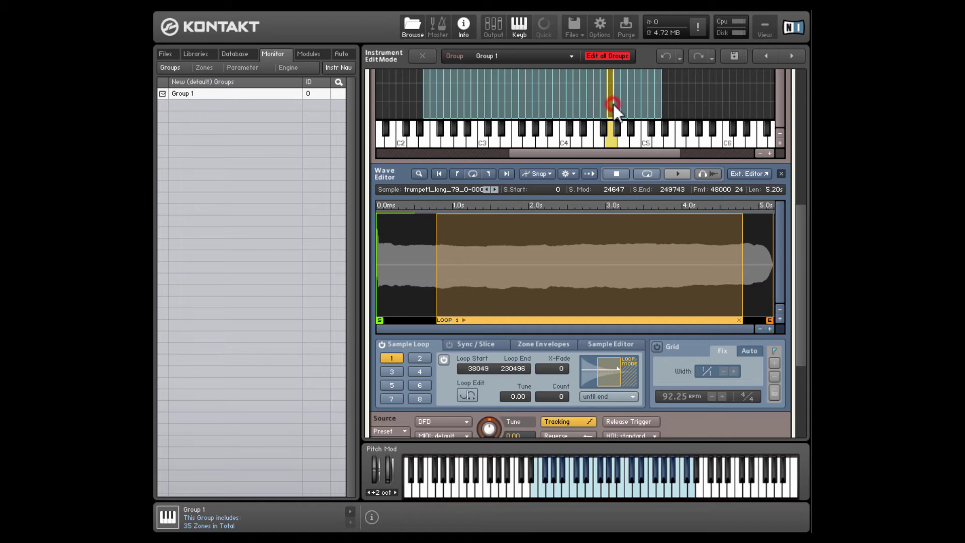
{"action": "key", "text": "Left"}
{"action": "key", "text": "Left"}
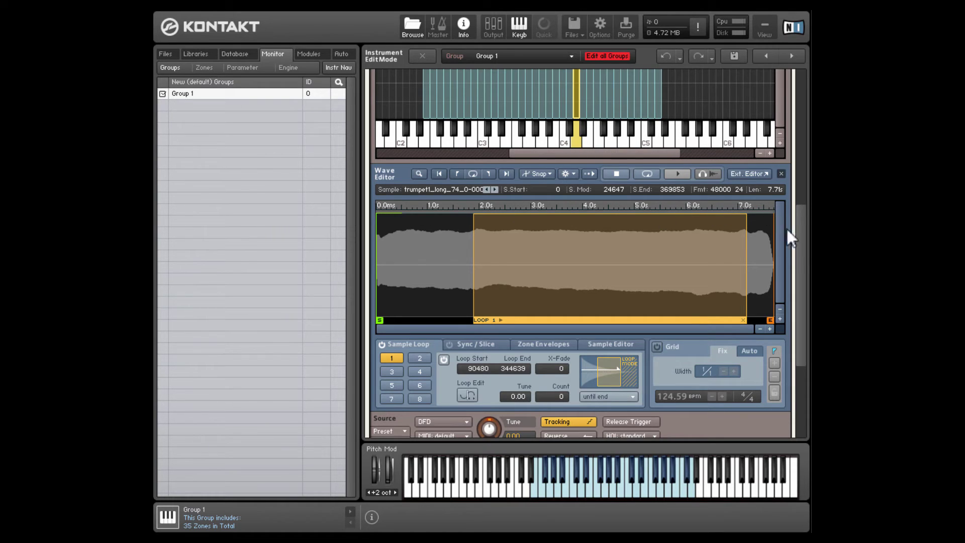
{"action": "left_click_drag", "start_coordinate": [800, 231], "coordinate": [802, 195]}
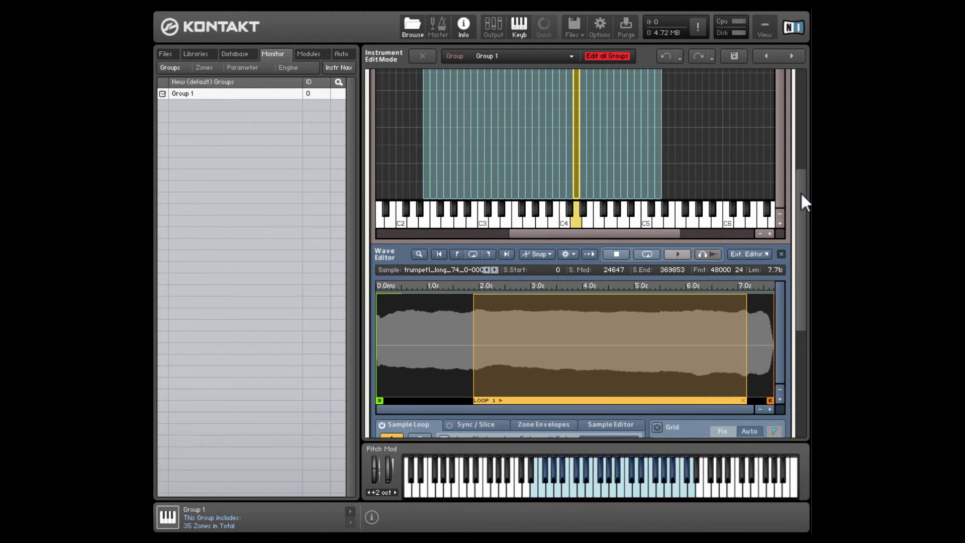
{"action": "left_click_drag", "start_coordinate": [801, 191], "coordinate": [801, 118]}
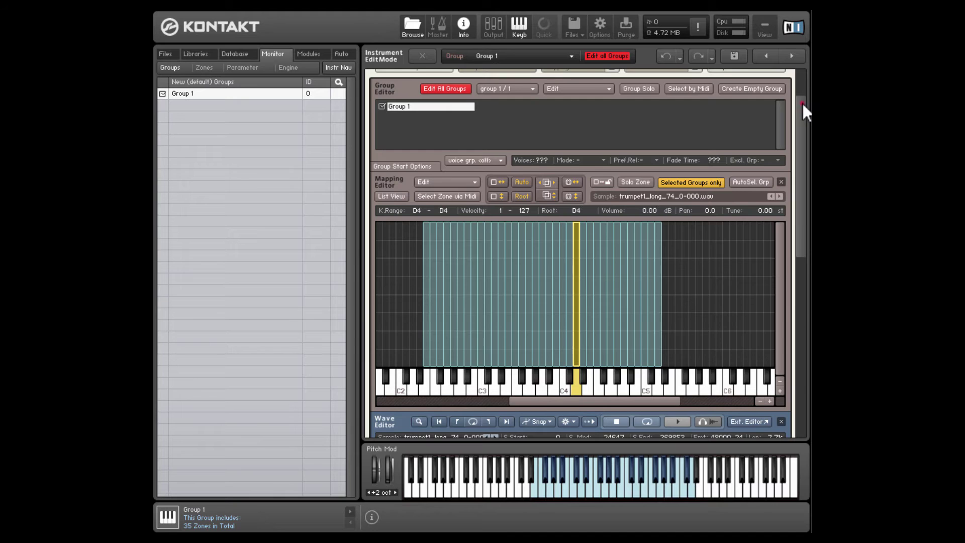
{"action": "scroll", "coordinate": [803, 105], "scroll_direction": "up", "scroll_amount": 3}
- Add a MIDI CC modulator from External Sources to the group's Source
{"action": "left_click", "coordinate": [582, 130]}
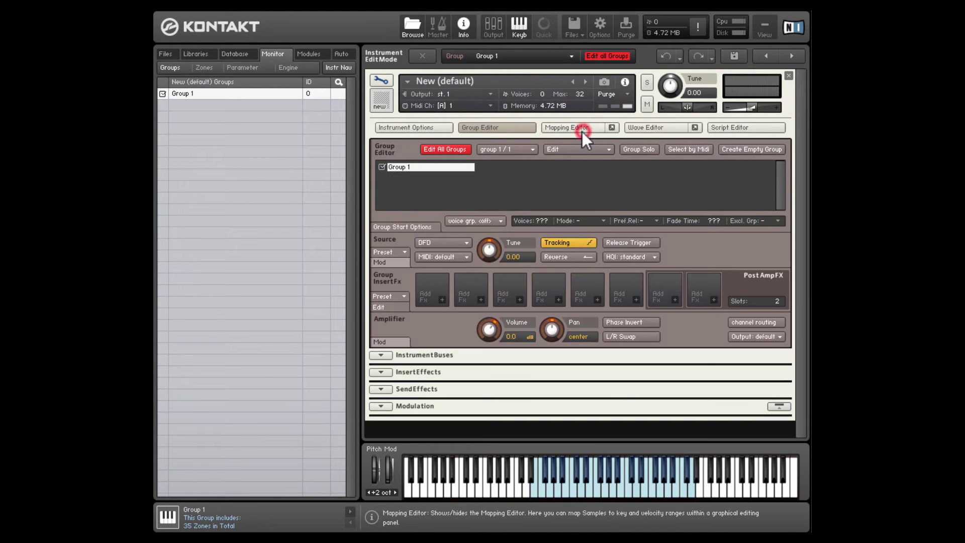
{"action": "left_click", "coordinate": [472, 128]}
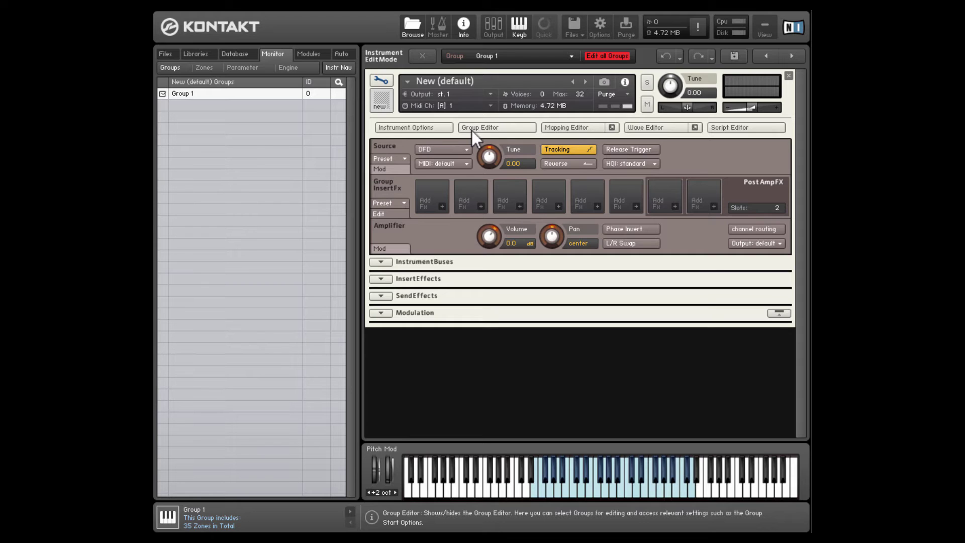
{"action": "left_click", "coordinate": [379, 147]}
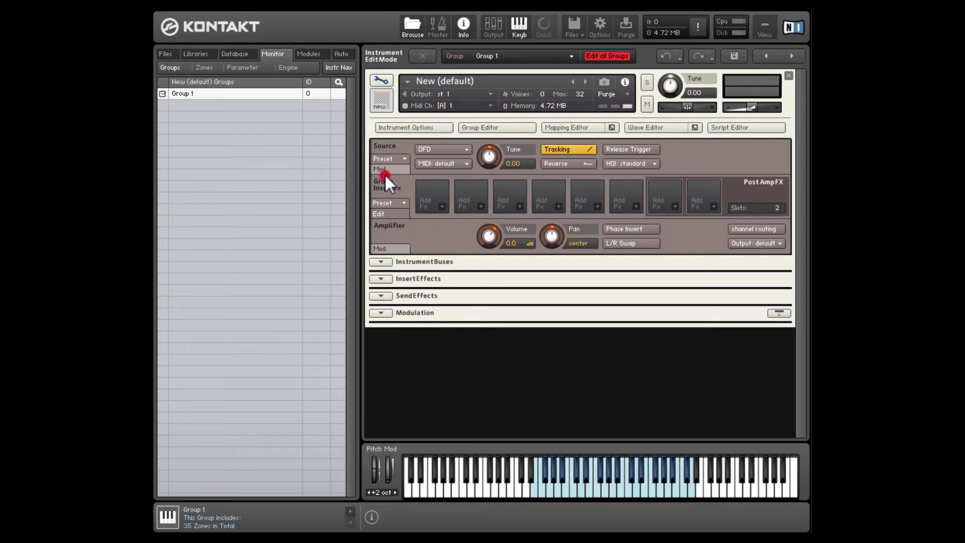
{"action": "left_click", "coordinate": [385, 170]}
{"action": "left_click", "coordinate": [388, 184]}
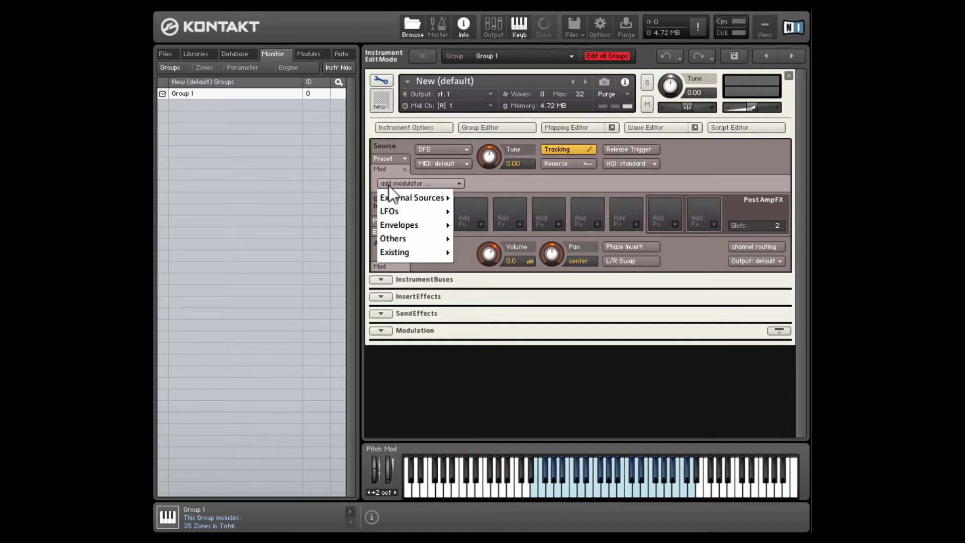
{"action": "left_click", "coordinate": [474, 171]}
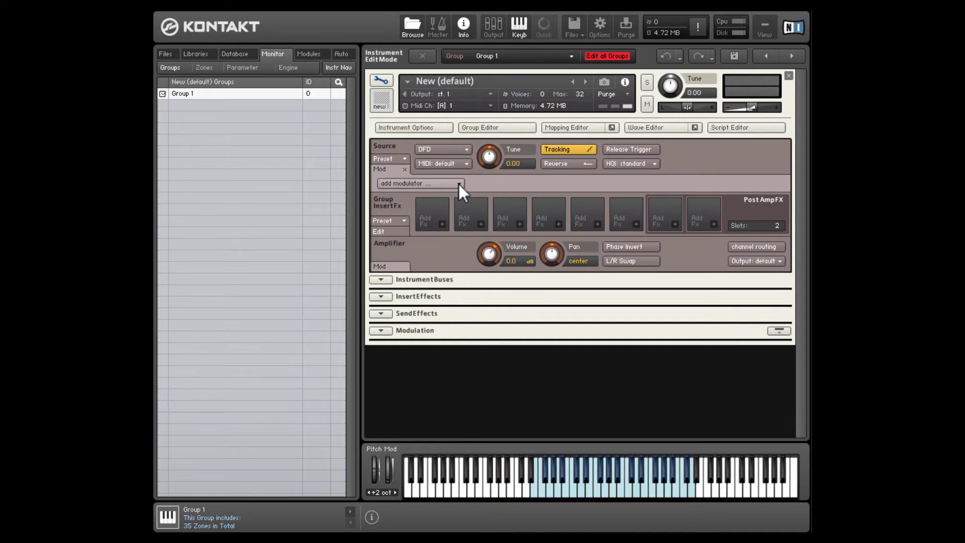
{"action": "left_click", "coordinate": [459, 184]}
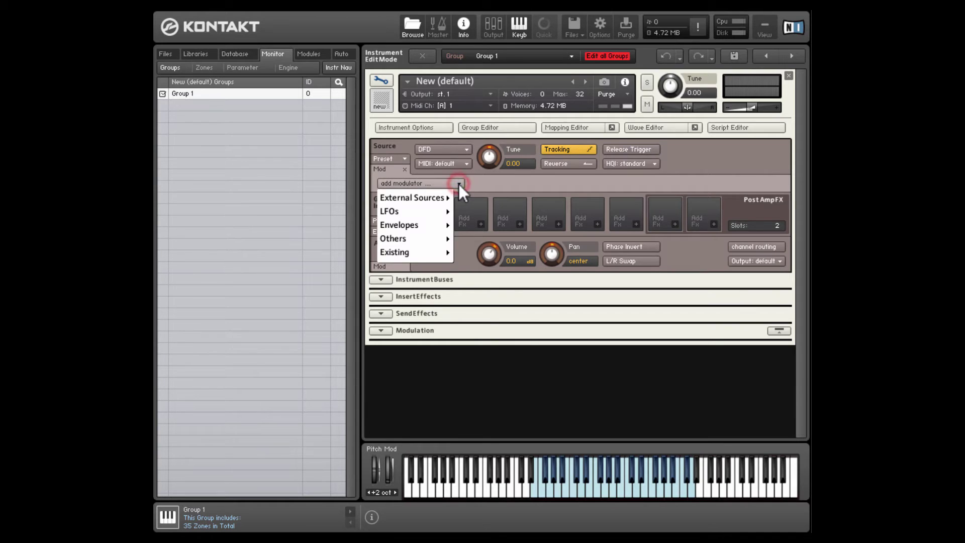
{"action": "mouse_move", "coordinate": [397, 202]}
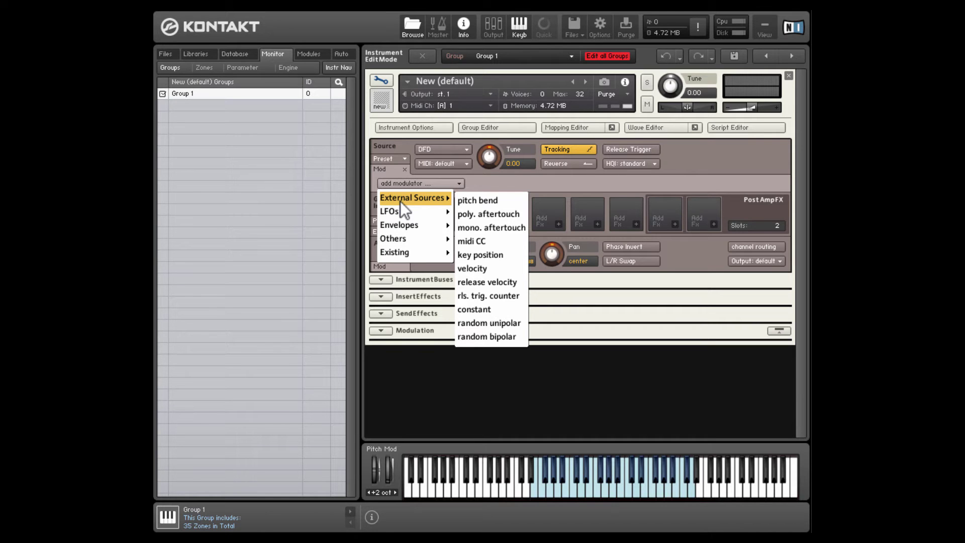
{"action": "left_click", "coordinate": [478, 241]}
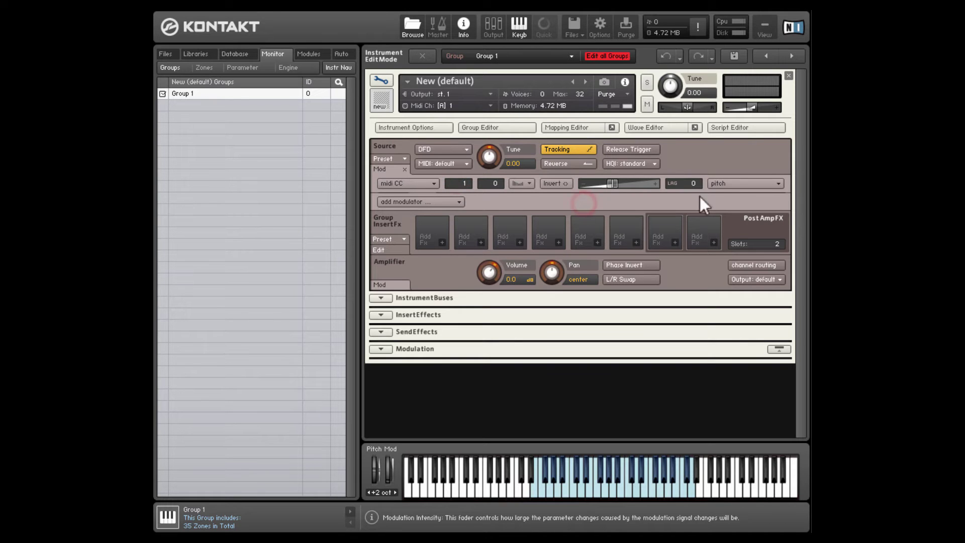
- Set the MIDI CC modulator's target to sample start at maximum intensity
{"action": "left_click", "coordinate": [739, 183]}
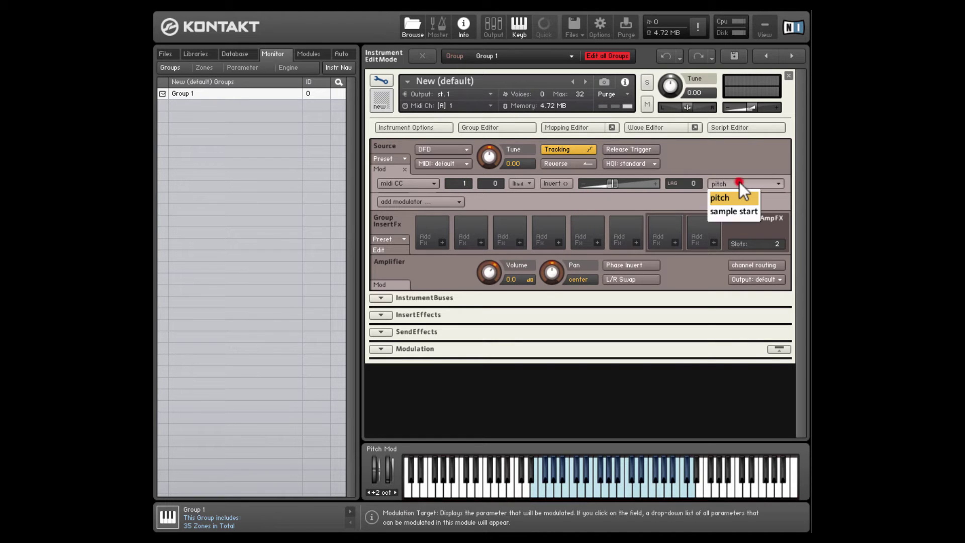
{"action": "left_click", "coordinate": [729, 212]}
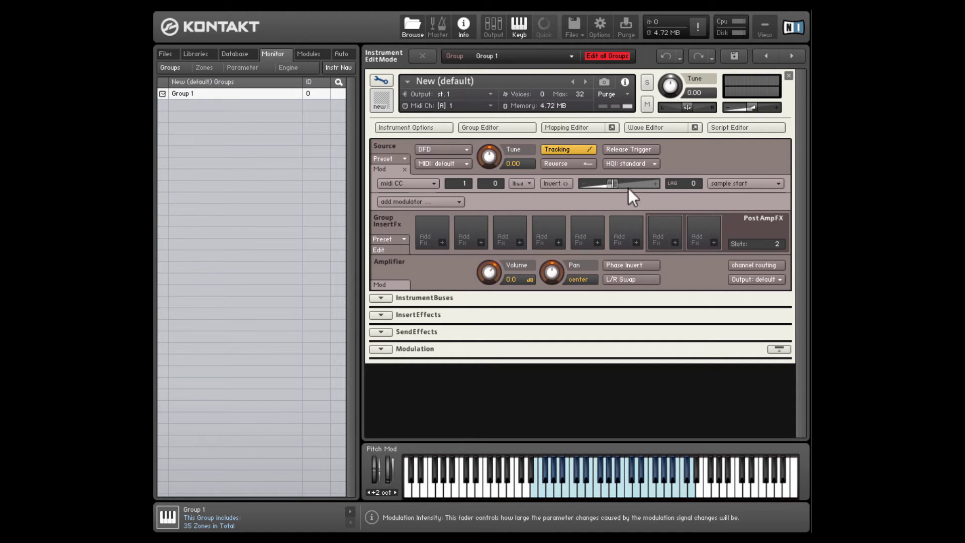
{"action": "left_click_drag", "start_coordinate": [617, 179], "coordinate": [693, 213]}
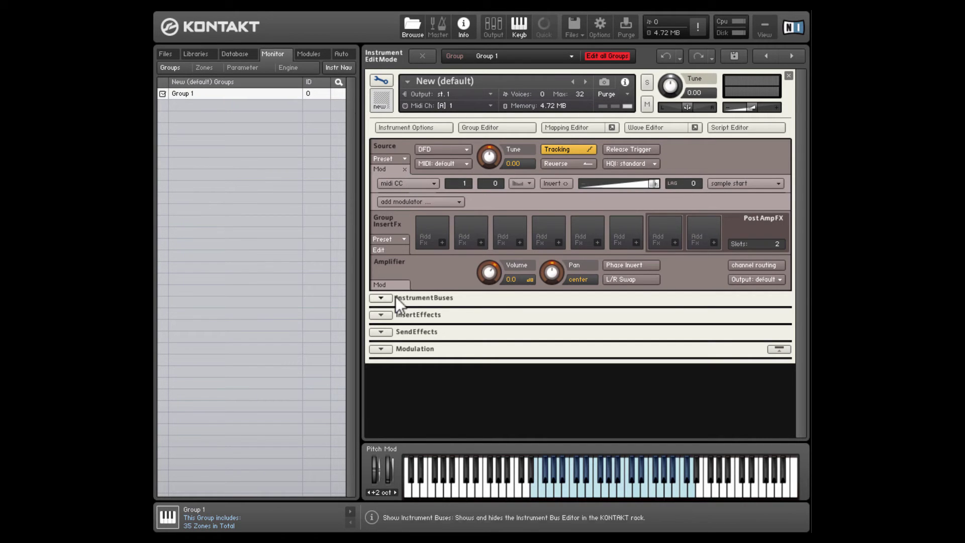
- Select the C3 zone's trumpet sample and zoom twice into the start of its waveform
{"action": "left_click", "coordinate": [638, 129]}
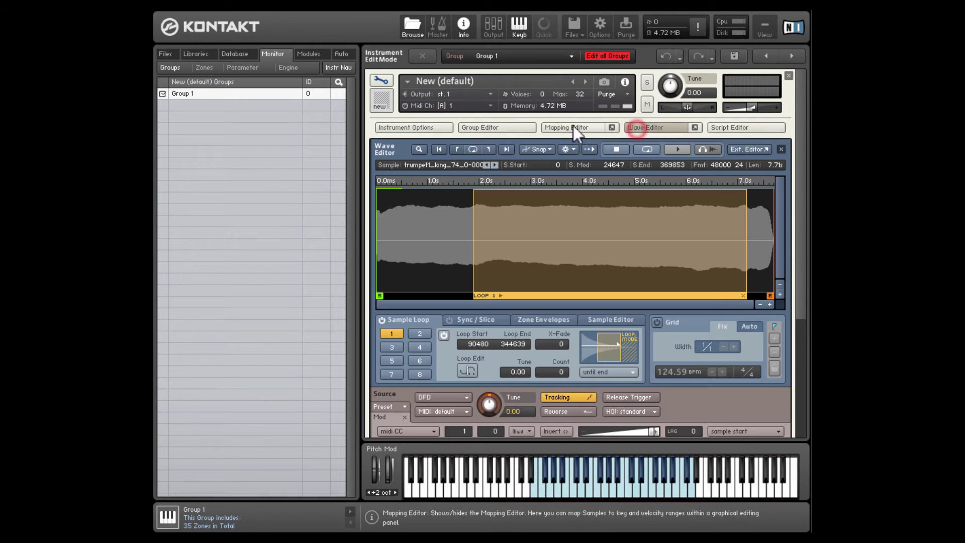
{"action": "left_click", "coordinate": [568, 126]}
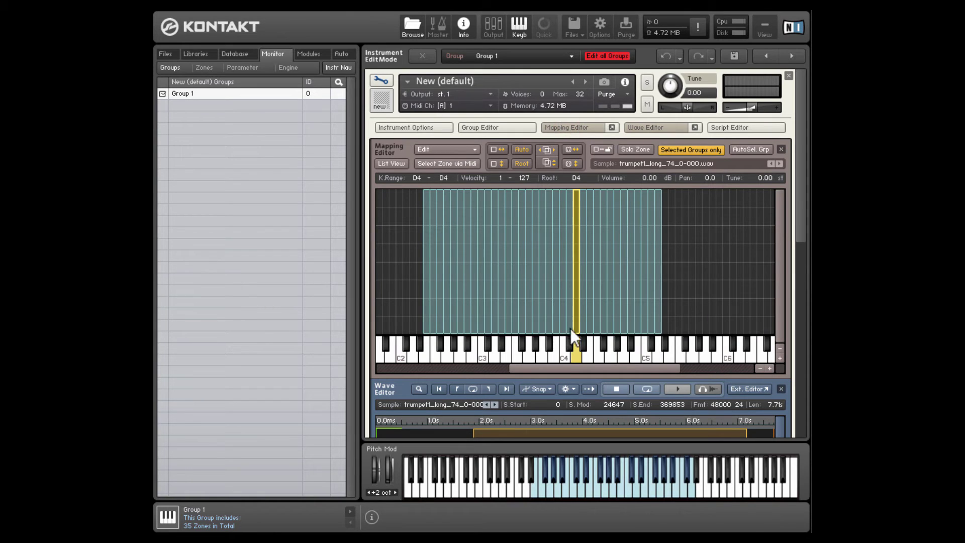
{"action": "left_click", "coordinate": [482, 324]}
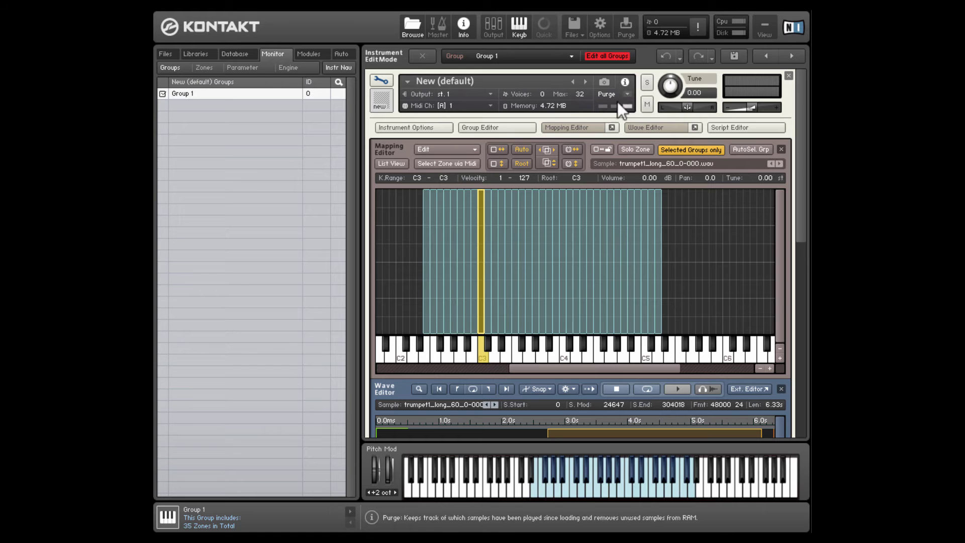
{"action": "left_click", "coordinate": [558, 129]}
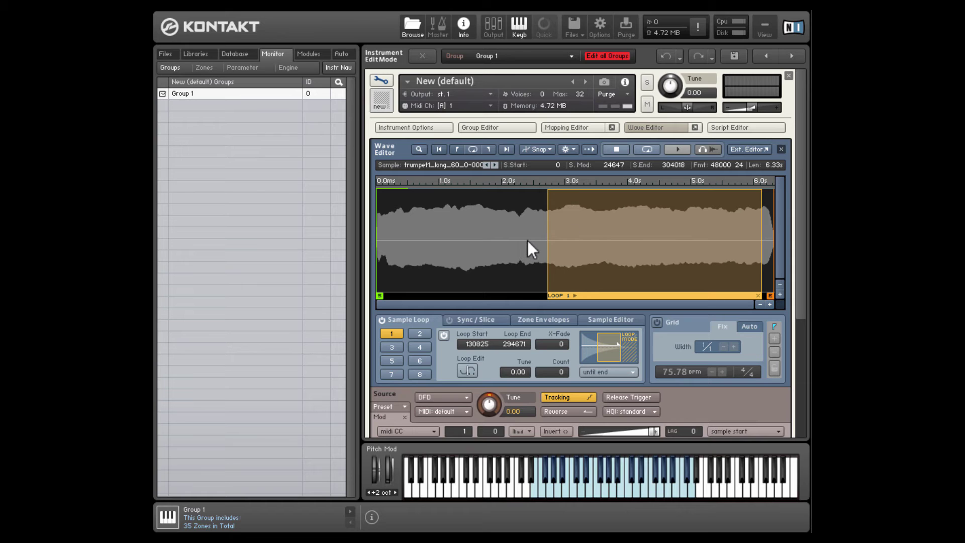
{"action": "left_click", "coordinate": [771, 303]}
{"action": "left_click", "coordinate": [771, 304]}
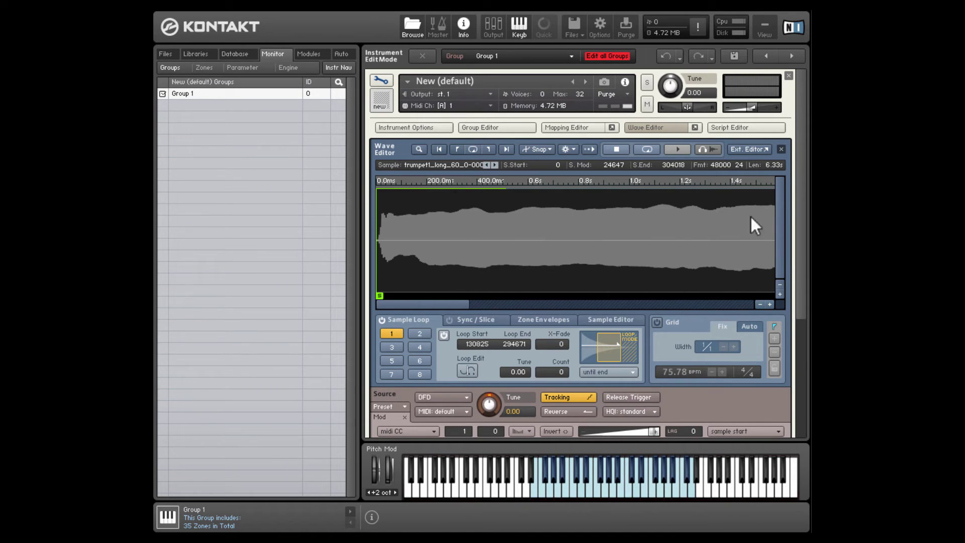
{"action": "scroll", "coordinate": [739, 251], "scroll_direction": "down", "scroll_amount": 1}
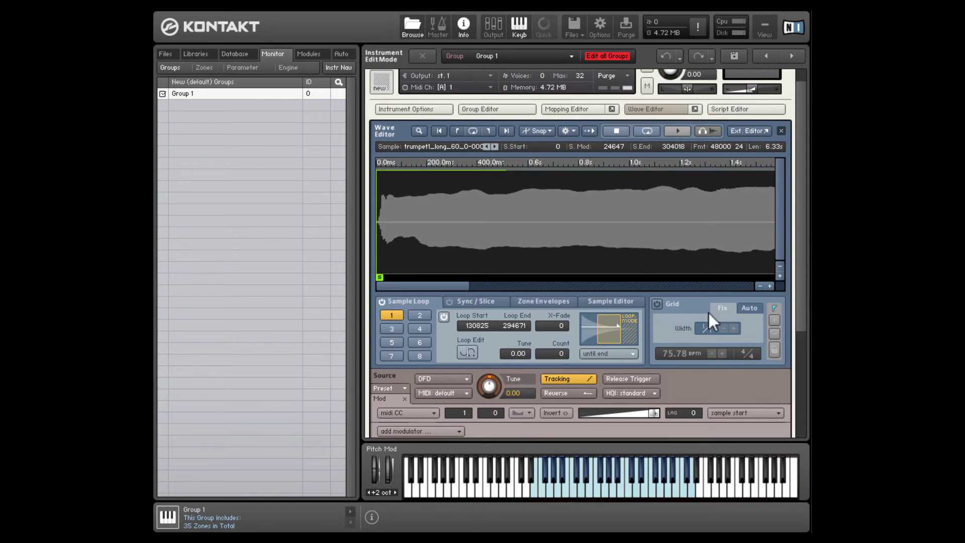
- Activate the MIDI CC modulator's shaper table and zoom into the waveform's beginning
{"action": "left_click", "coordinate": [521, 412]}
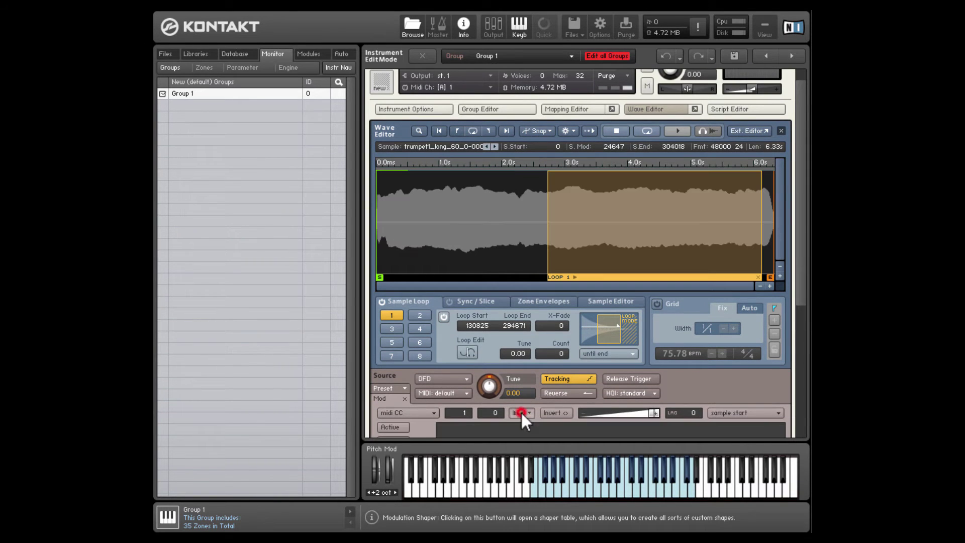
{"action": "left_click_drag", "start_coordinate": [798, 247], "coordinate": [795, 291]}
{"action": "left_click", "coordinate": [390, 357]}
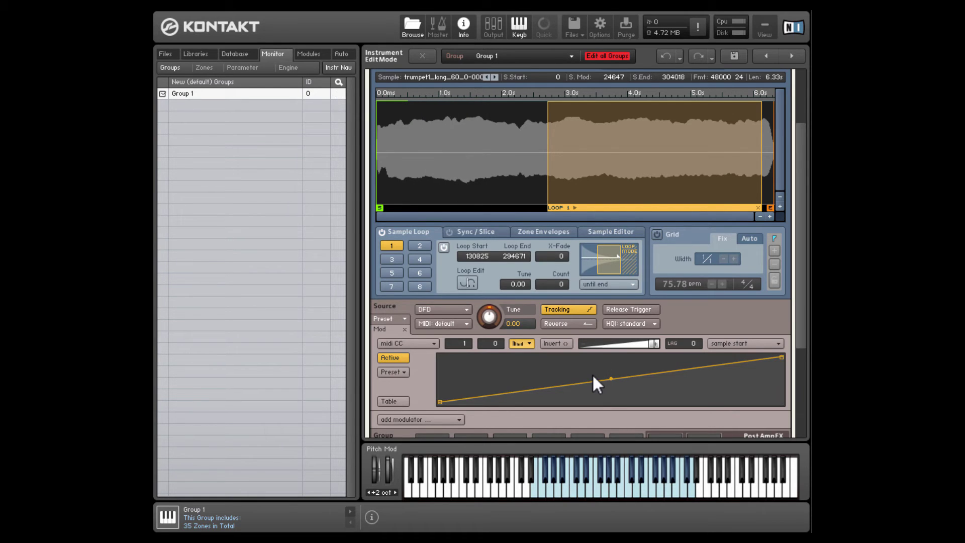
{"action": "left_click", "coordinate": [769, 217]}
{"action": "left_click", "coordinate": [770, 217]}
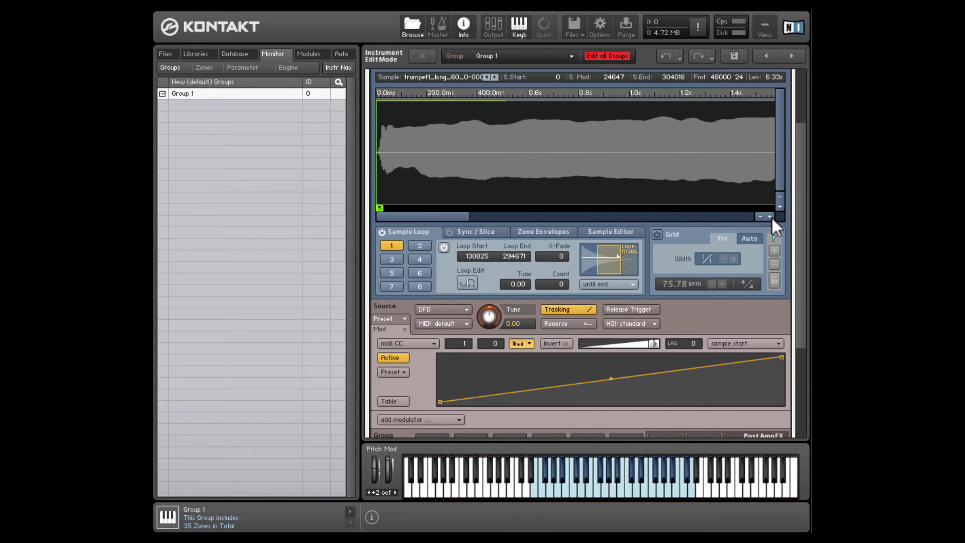
{"action": "left_click", "coordinate": [769, 217]}
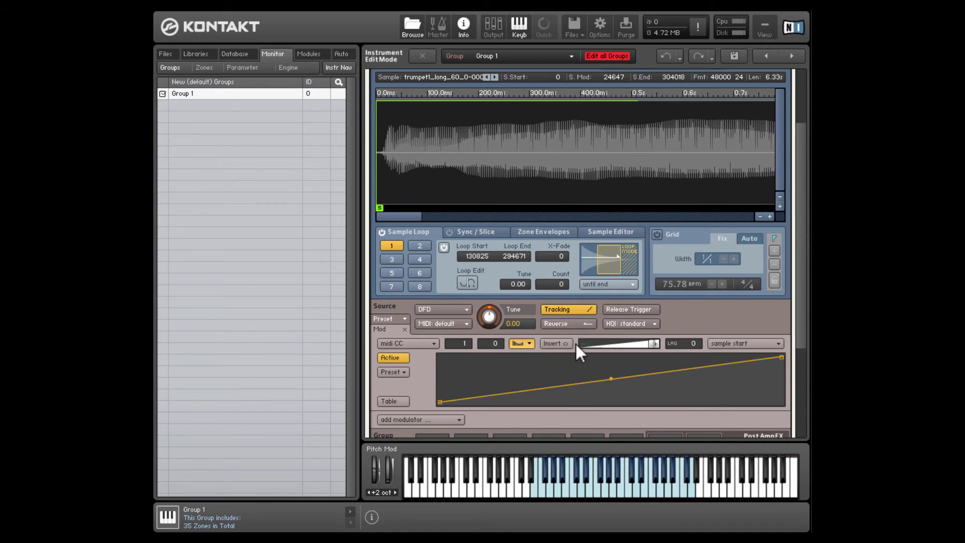
- Collapse the shaper, close the Wave Editor, and open the first Script Editor slot for editing
{"action": "left_click", "coordinate": [513, 343]}
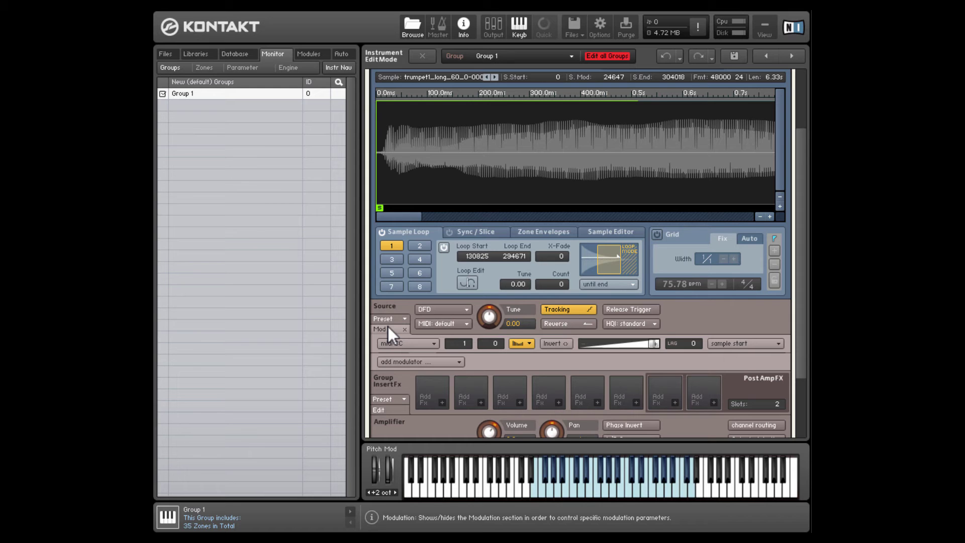
{"action": "left_click", "coordinate": [460, 344]}
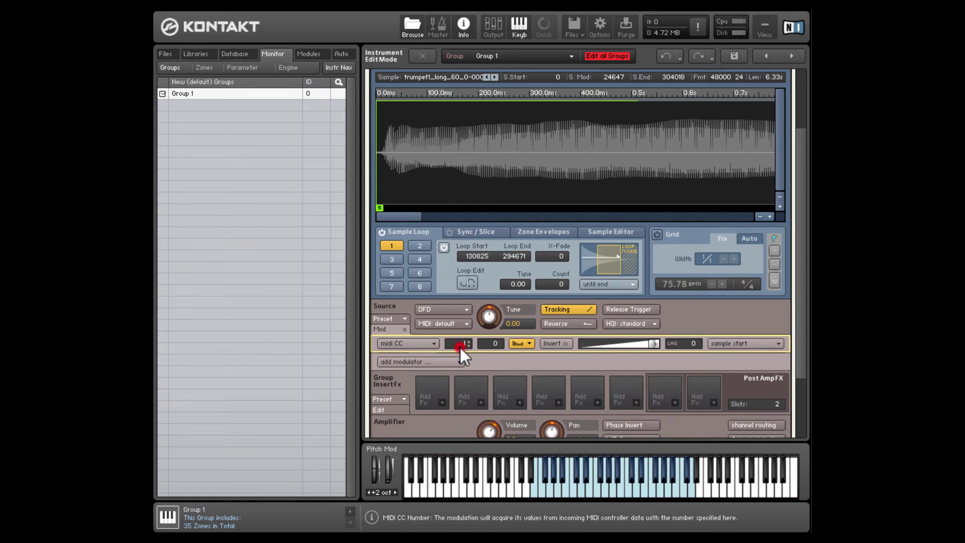
{"action": "left_click", "coordinate": [804, 154]}
{"action": "left_click", "coordinate": [668, 123]}
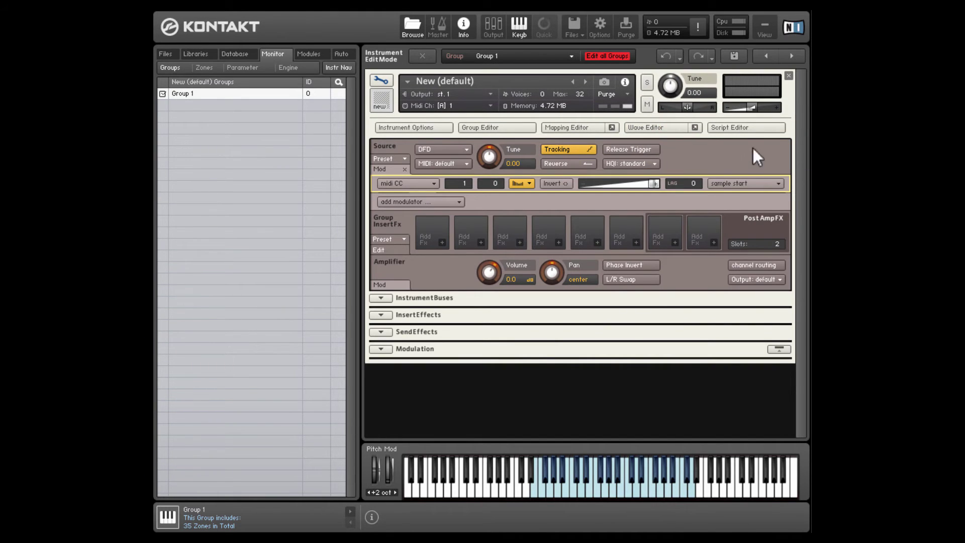
{"action": "left_click", "coordinate": [738, 129]}
{"action": "left_click", "coordinate": [385, 175]}
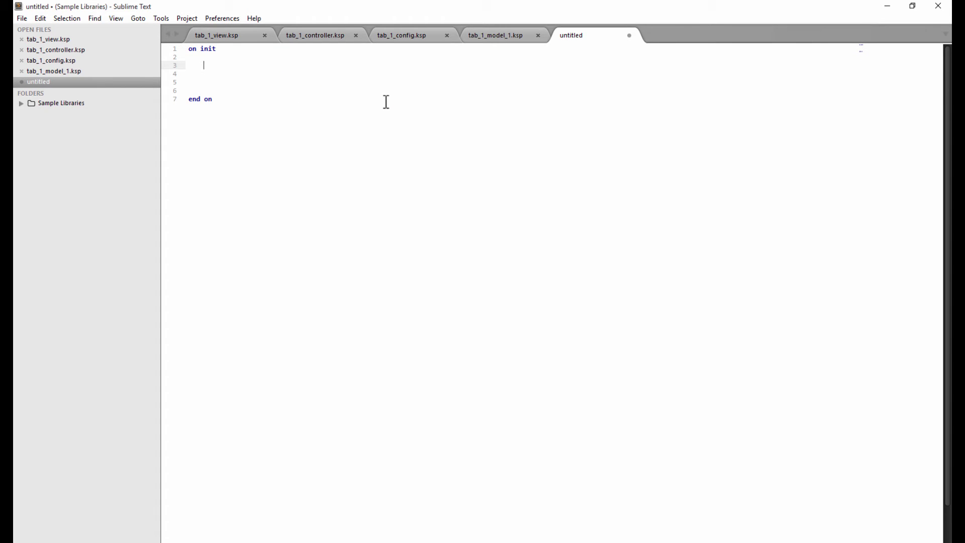
- Start a 'declare ui_knob' line in on init using the autocomplete template
{"action": "type", "text": "de"}
{"action": "key", "text": "Escape"}
{"action": "type", "text": "clare ui_"}
{"action": "key", "text": "Up"}
{"action": "key", "text": "Up"}
{"action": "key", "text": "Up"}
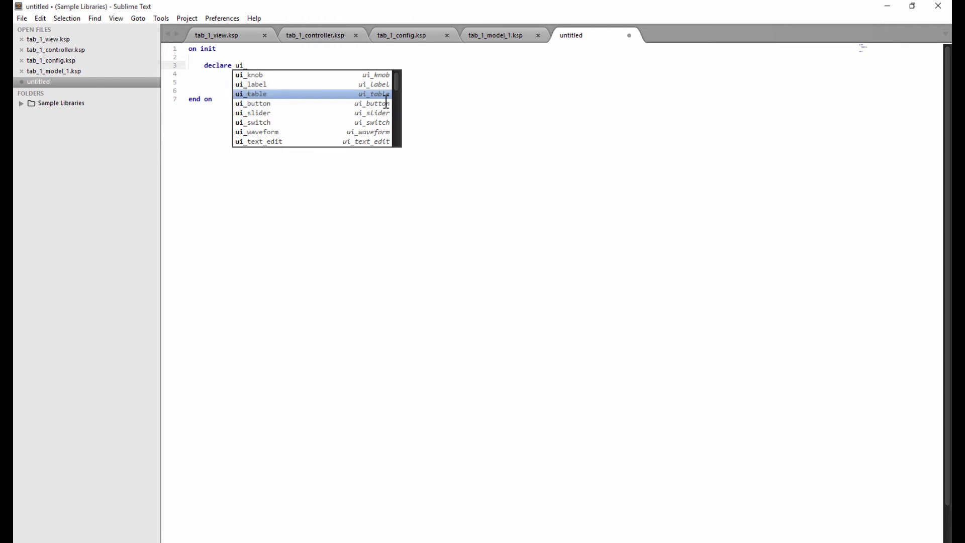
{"action": "key", "text": "Up"}
{"action": "key", "text": "Up"}
{"action": "key", "text": "Return"}
- Clean up the duplicated declare text and name the knob knb_offset
{"action": "key", "text": "Home"}
{"action": "key", "text": "Delete"}
{"action": "key", "text": "Delete"}
{"action": "key", "text": "Delete"}
{"action": "key", "text": "Delete"}
{"action": "key", "text": "Delete"}
{"action": "key", "text": "Delete"}
{"action": "key", "text": "Delete"}
{"action": "key", "text": "Delete"}
{"action": "key", "text": "End"}
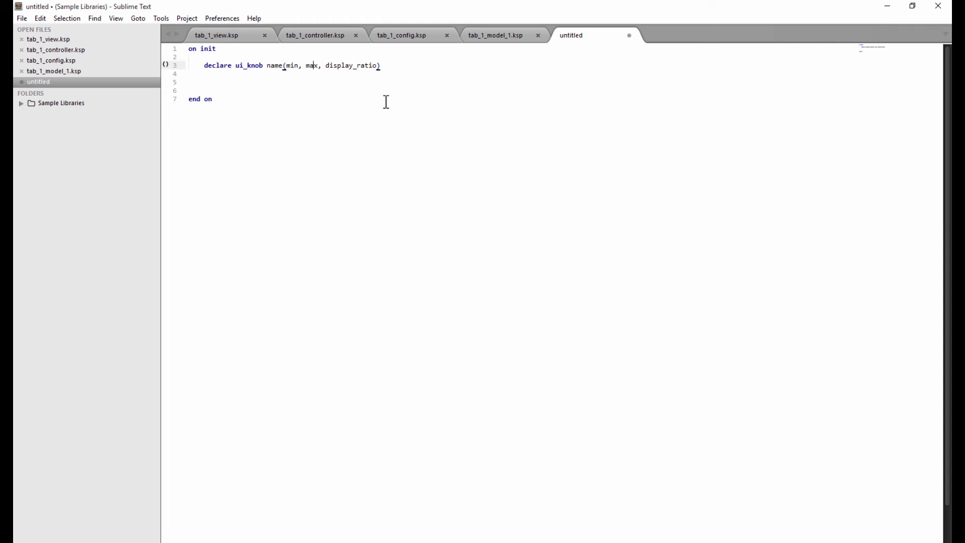
{"action": "key", "text": "Left"}
{"action": "key", "text": "Left"}
{"action": "key", "text": "Left"}
{"action": "key", "text": "Left"}
{"action": "key", "text": "Left"}
{"action": "key", "text": "Left"}
{"action": "key", "text": "BackSpace"}
{"action": "key", "text": "BackSpace"}
{"action": "key", "text": "BackSpace"}
{"action": "key", "text": "BackSpace"}
{"action": "key", "text": "BackSpace"}
{"action": "type", "text": "knb_offse"}
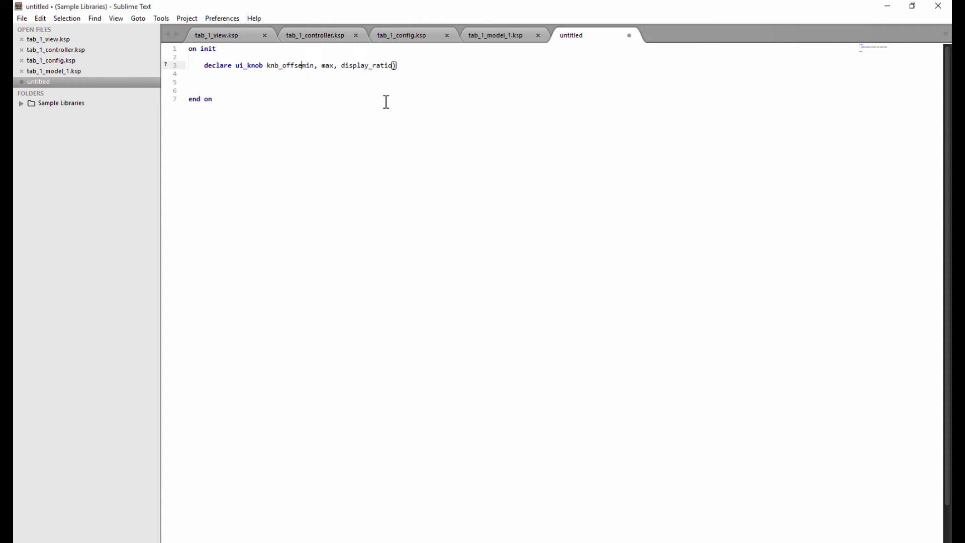
{"action": "type", "text": "t("}
- Fill the knob arguments with 0, 127 and display ratio 1, removing blank lines before end on
{"action": "key", "text": "Delete"}
{"action": "key", "text": "Delete"}
{"action": "key", "text": "Delete"}
{"action": "type", "text": "0"}
{"action": "key", "text": "Delete"}
{"action": "key", "text": "Delete"}
{"action": "key", "text": "Delete"}
{"action": "type", "text": "50"}
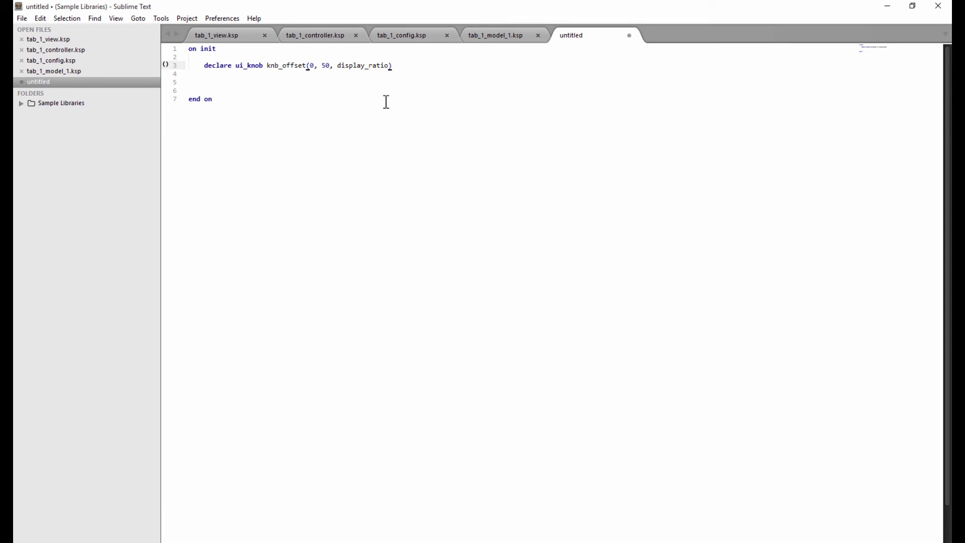
{"action": "key", "text": "BackSpace"}
{"action": "key", "text": "BackSpace"}
{"action": "type", "text": "127"}
{"action": "key", "text": "ctrl+d"}
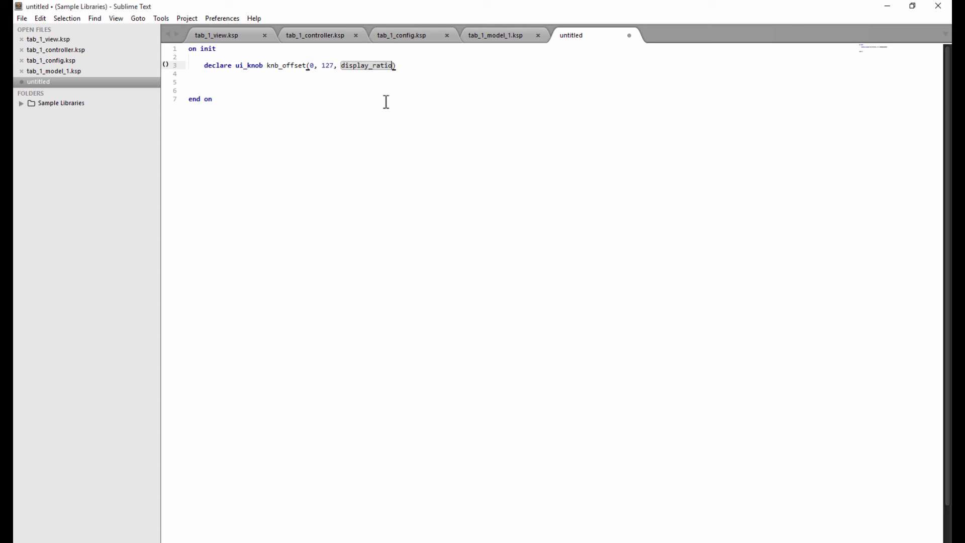
{"action": "type", "text": "1"}
{"action": "key", "text": "Delete"}
{"action": "key", "text": "Delete"}
{"action": "key", "text": "Down"}
{"action": "key", "text": "Down"}
- Add an on ui_control(knb_offset) callback below the init block
{"action": "key", "text": "Return"}
{"action": "key", "text": "Return"}
{"action": "type", "text": "on ui_control"}
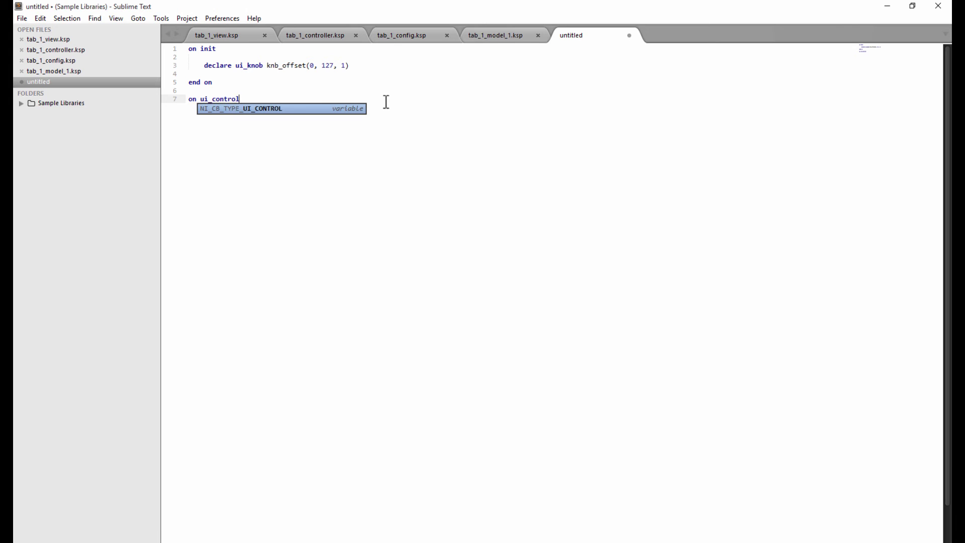
{"action": "type", "text": ")knb"}
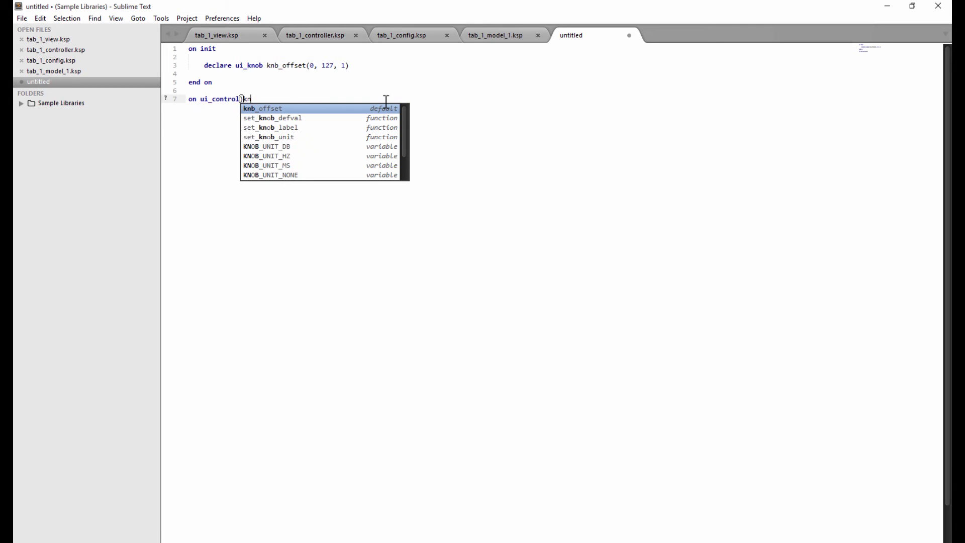
{"action": "key", "text": "BackSpace"}
{"action": "key", "text": "BackSpace"}
{"action": "key", "text": "BackSpace"}
{"action": "key", "text": "BackSpace"}
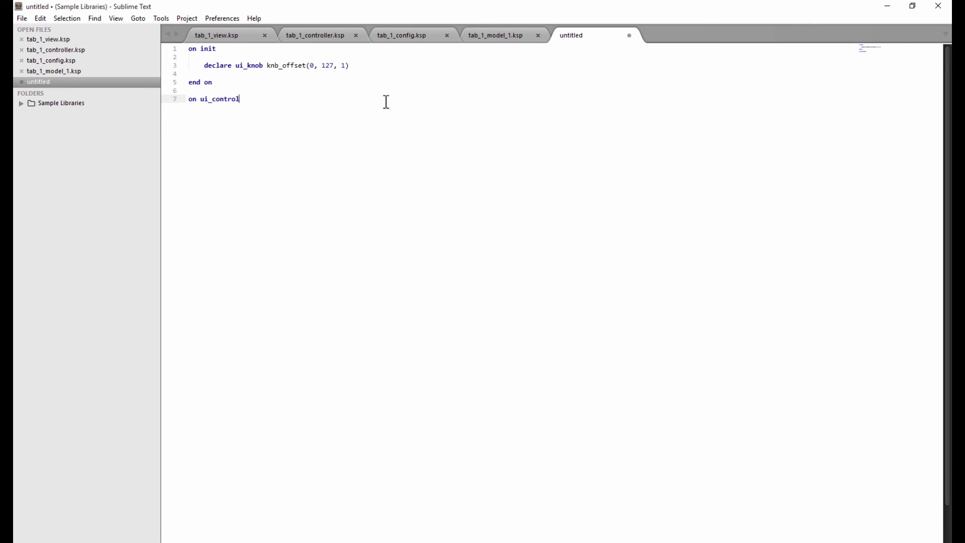
{"action": "type", "text": "("}
{"action": "type", "text": "knb_offset"}
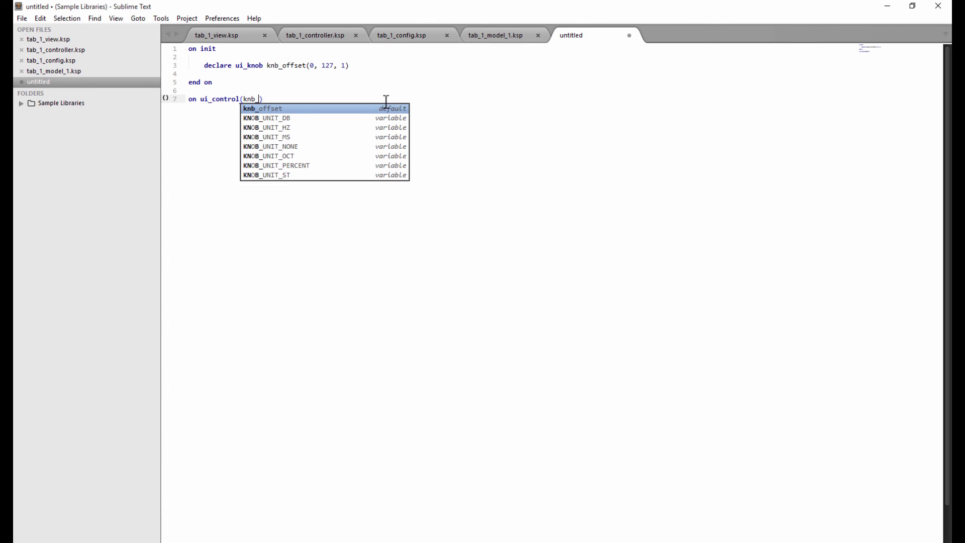
{"action": "key", "text": "Right"}
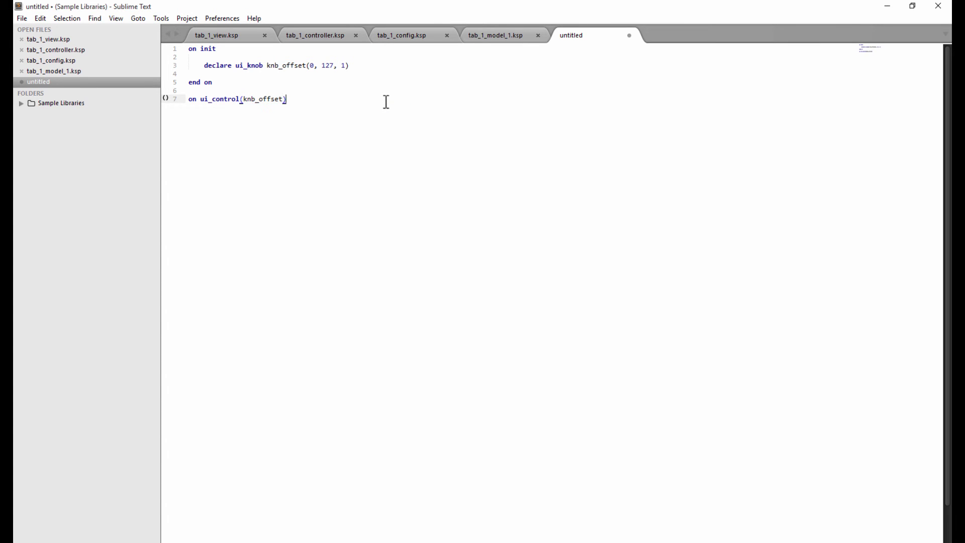
{"action": "key", "text": "Return"}
- Call set_controller(1, knb_offset) inside the callback
{"action": "type", "text": "set_contr"}
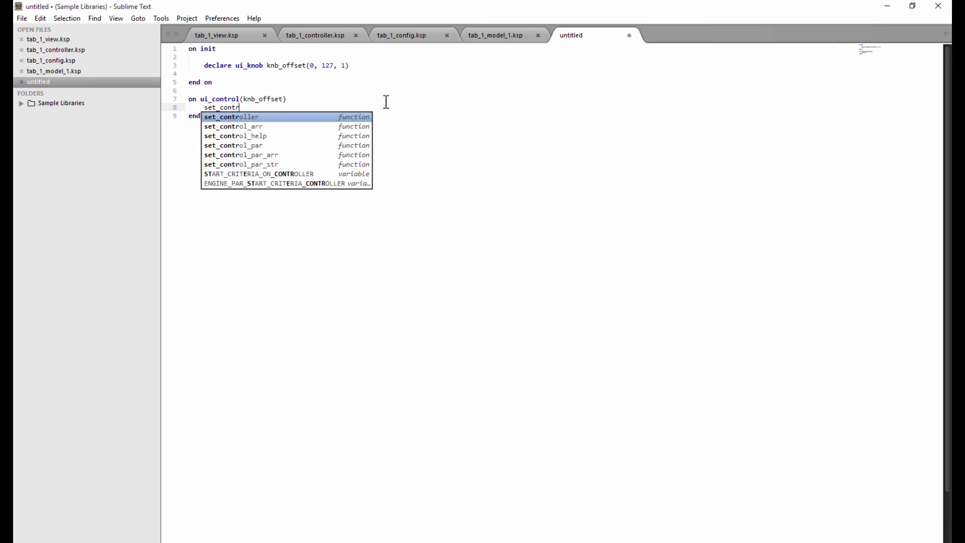
{"action": "key", "text": "Return"}
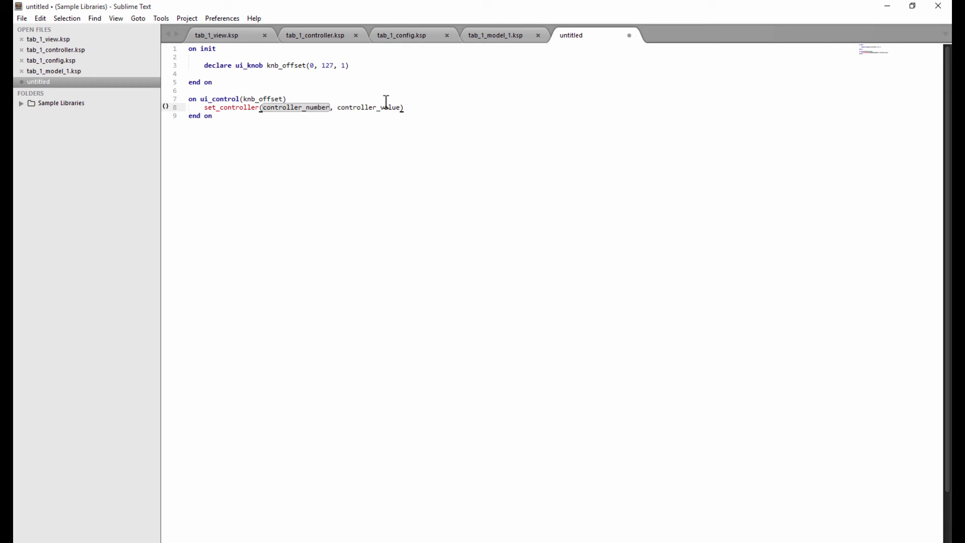
{"action": "type", "text": "1"}
{"action": "key", "text": "Tab"}
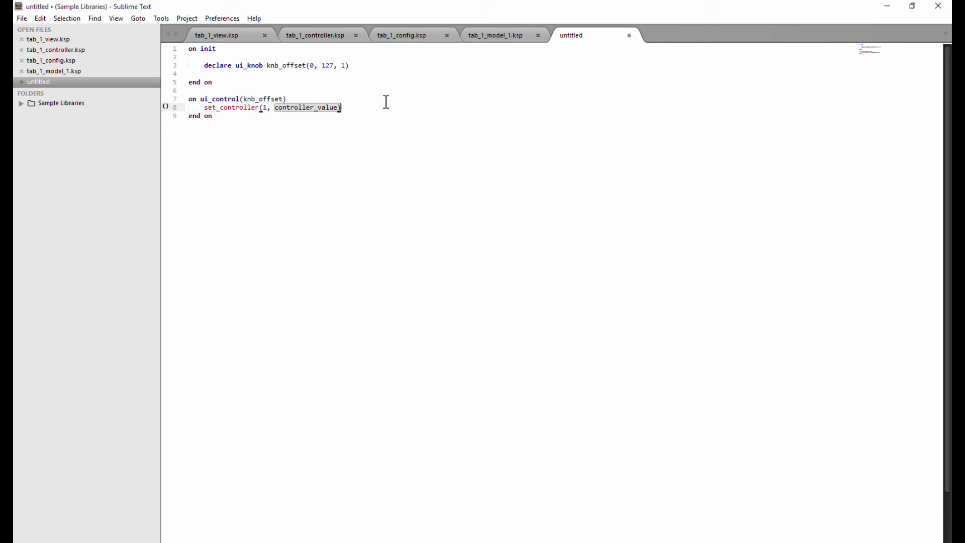
{"action": "type", "text": "knb_"}
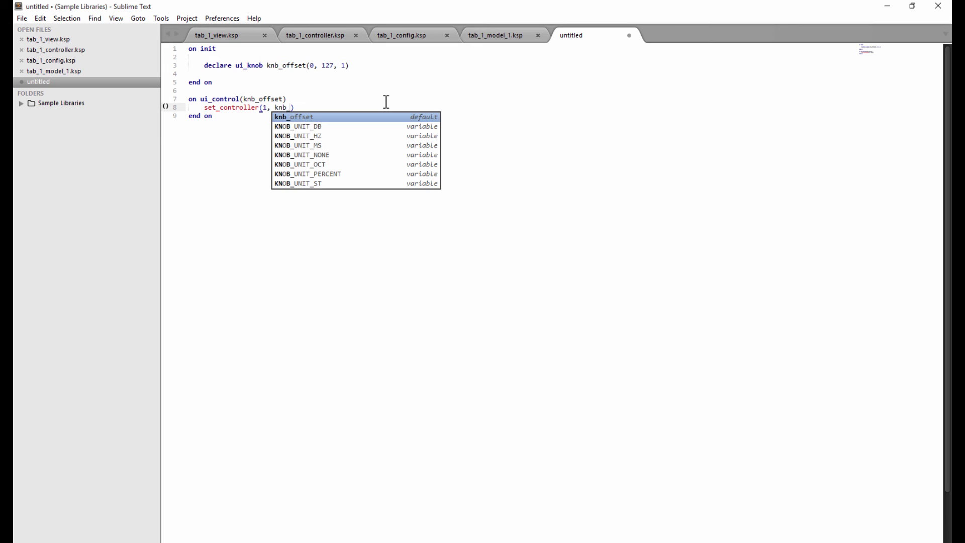
{"action": "key", "text": "Return"}
{"action": "key", "text": "Tab"}
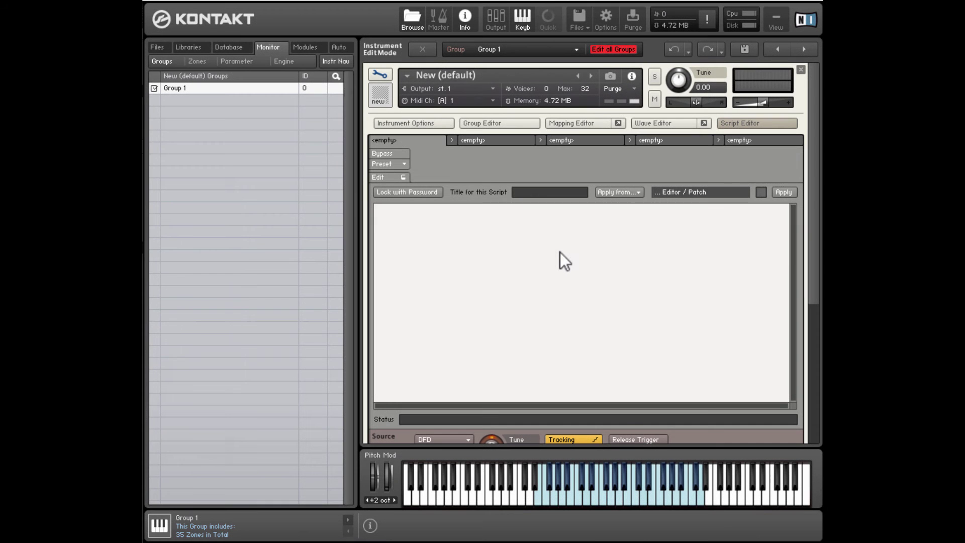
- Paste the script into Kontakt's first script slot, apply it, and turn knb_offset to maximum
{"action": "left_click", "coordinate": [560, 245]}
{"action": "type", "text": "on init   declare ui_knob $knb_offset(0, 127, 1) end on  on ui_control($knb_offset)   set_controller(1,$knb_offset) end on"}
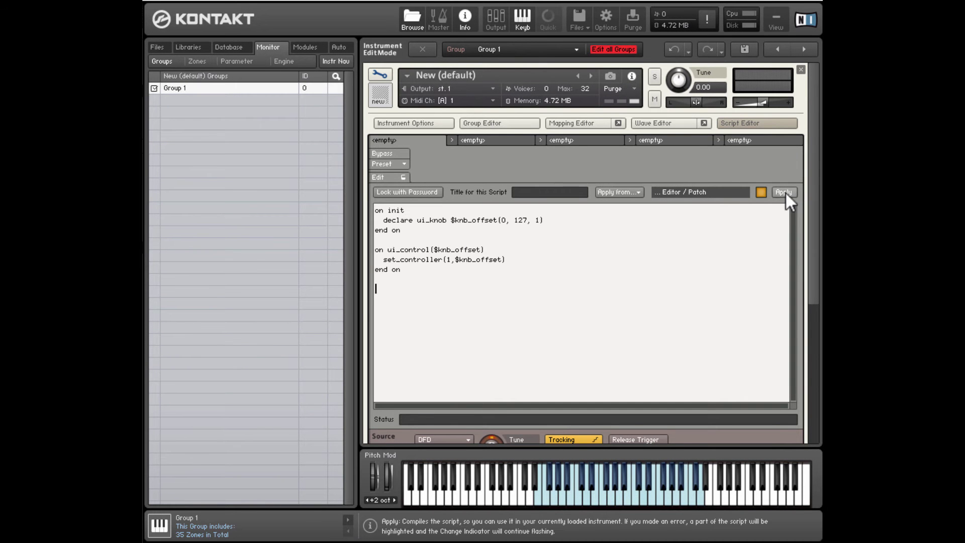
{"action": "left_click", "coordinate": [784, 193]}
{"action": "left_click", "coordinate": [377, 177]}
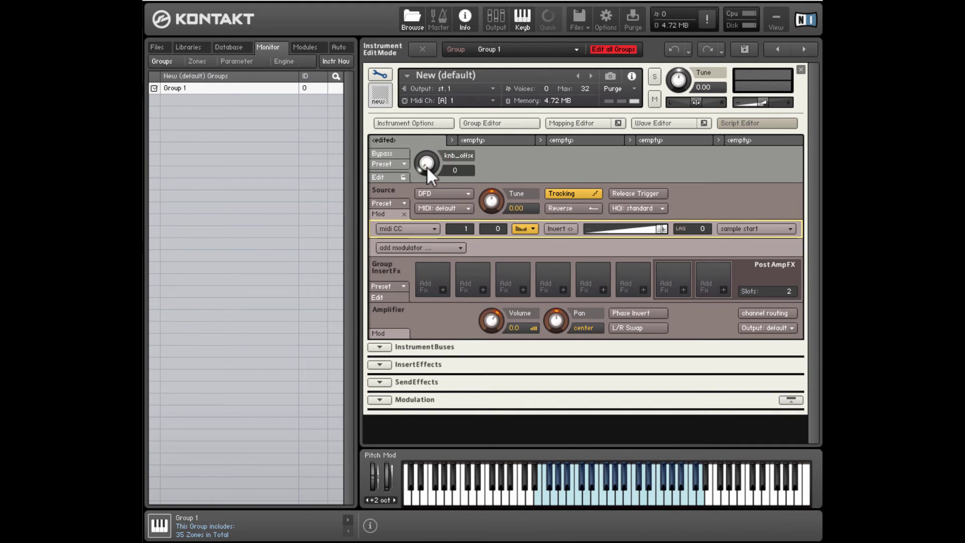
{"action": "mouse_move", "coordinate": [426, 164]}
{"action": "left_mouse_down"}
{"action": "mouse_move", "coordinate": [426, 111]}
{"action": "mouse_move", "coordinate": [430, 170]}
{"action": "left_mouse_up"}
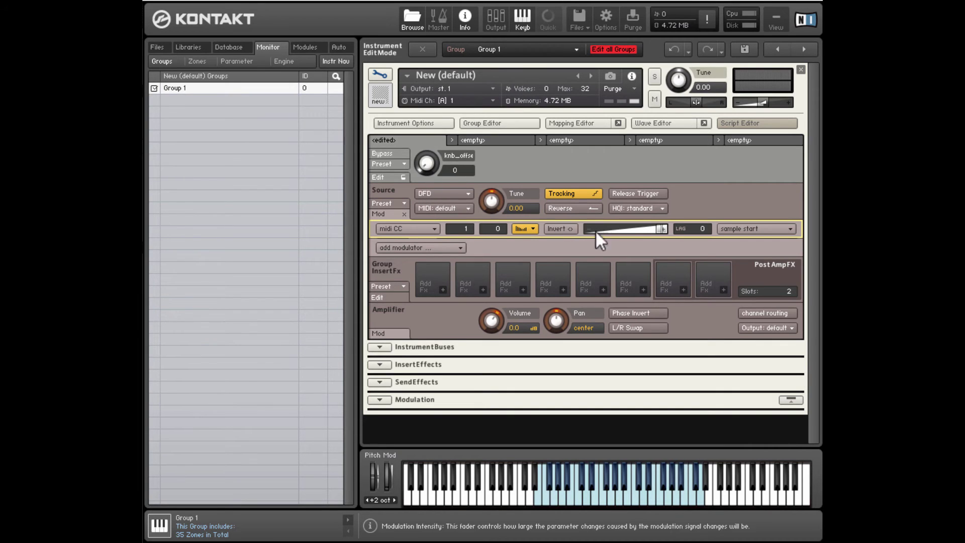
- Show the trumpet sample's waveform and test knb_offset at 127, 38 and 32
{"action": "left_click", "coordinate": [638, 124]}
{"action": "scroll", "coordinate": [819, 232], "scroll_direction": "down", "scroll_amount": 2}
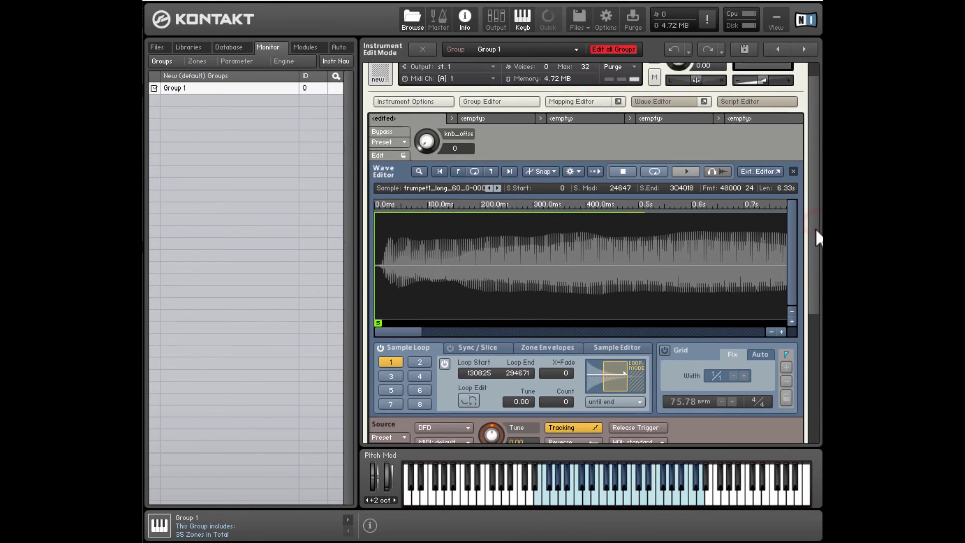
{"action": "scroll", "coordinate": [818, 232], "scroll_direction": "up", "scroll_amount": 2}
{"action": "left_click_drag", "start_coordinate": [423, 168], "coordinate": [418, 221]}
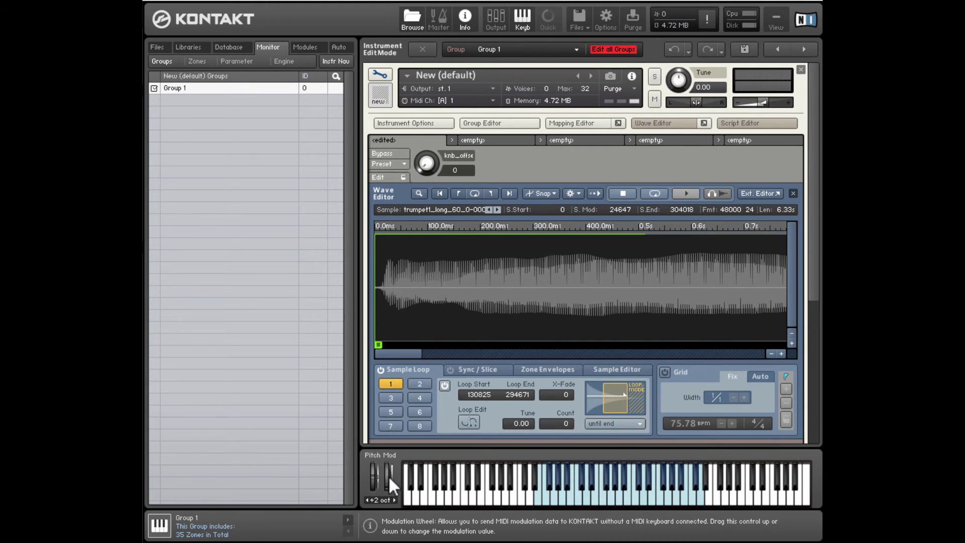
{"action": "left_click_drag", "start_coordinate": [421, 167], "coordinate": [427, 186]}
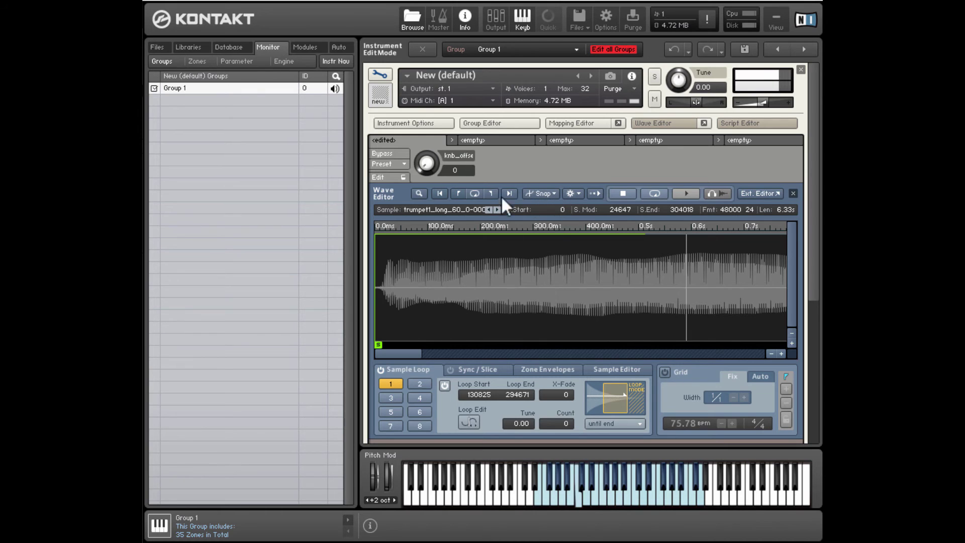
{"action": "left_click_drag", "start_coordinate": [428, 162], "coordinate": [431, 118]}
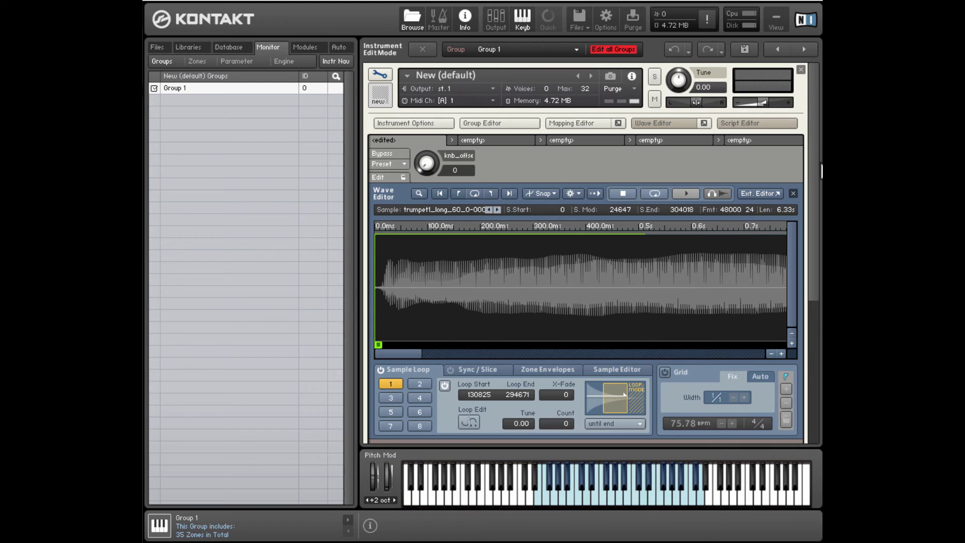
- Set the modulator to MIDI CC 110 and change set_controller's 1 to 110 in Sublime
{"action": "left_click_drag", "start_coordinate": [813, 149], "coordinate": [810, 198]}
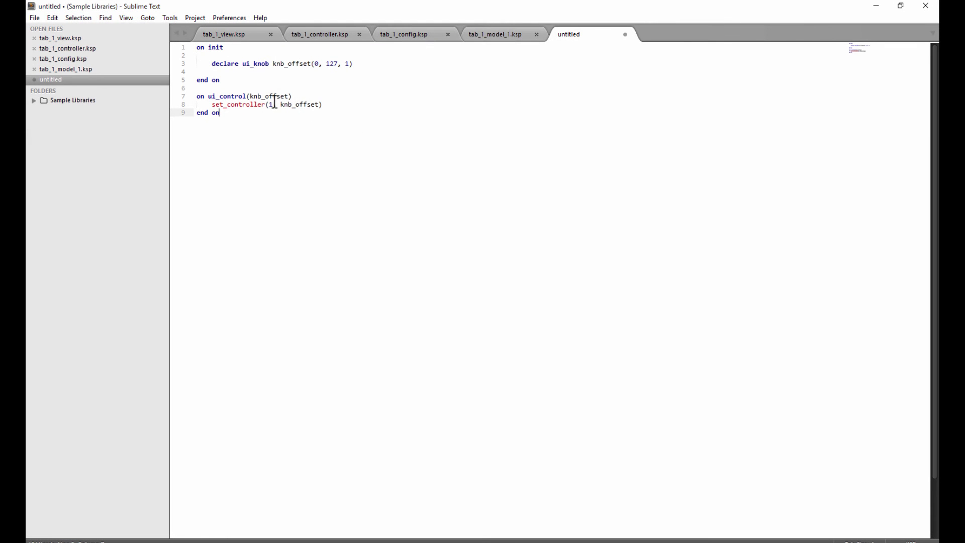
{"action": "left_click", "coordinate": [275, 104]}
{"action": "type", "text": "10, knb_offset)"}
{"action": "left_click", "coordinate": [328, 105]}
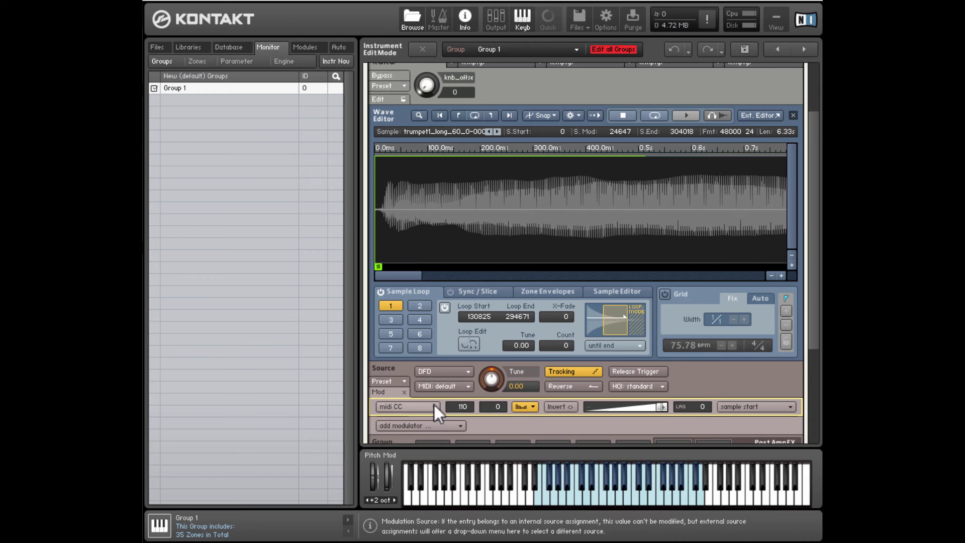
- Switch the sample-start modulation source to constant and adjust its amount
{"action": "left_click", "coordinate": [423, 406]}
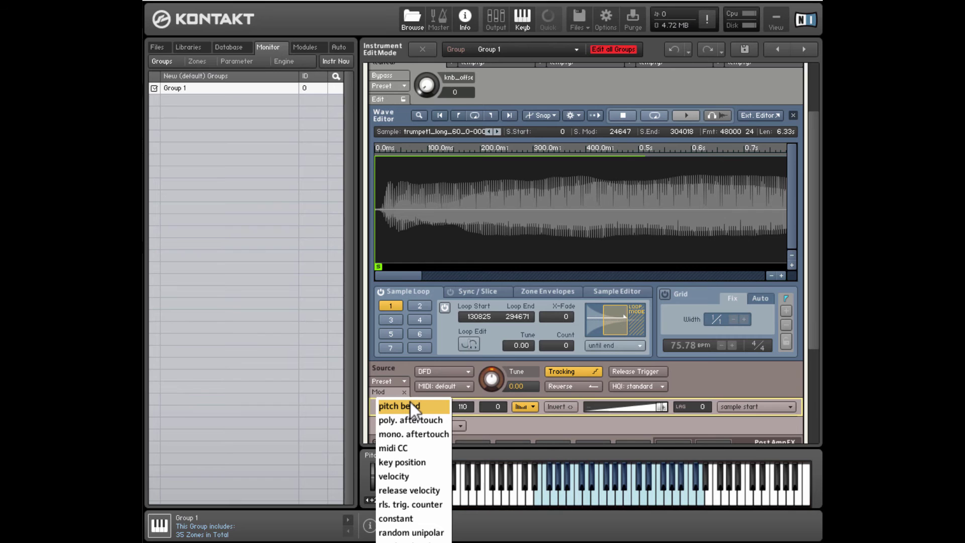
{"action": "left_click", "coordinate": [476, 433]}
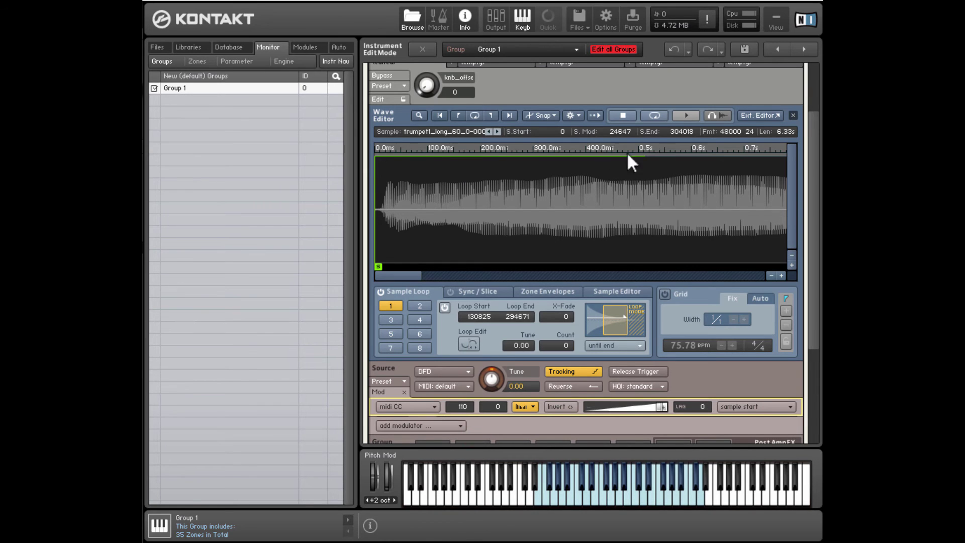
{"action": "left_click", "coordinate": [430, 408]}
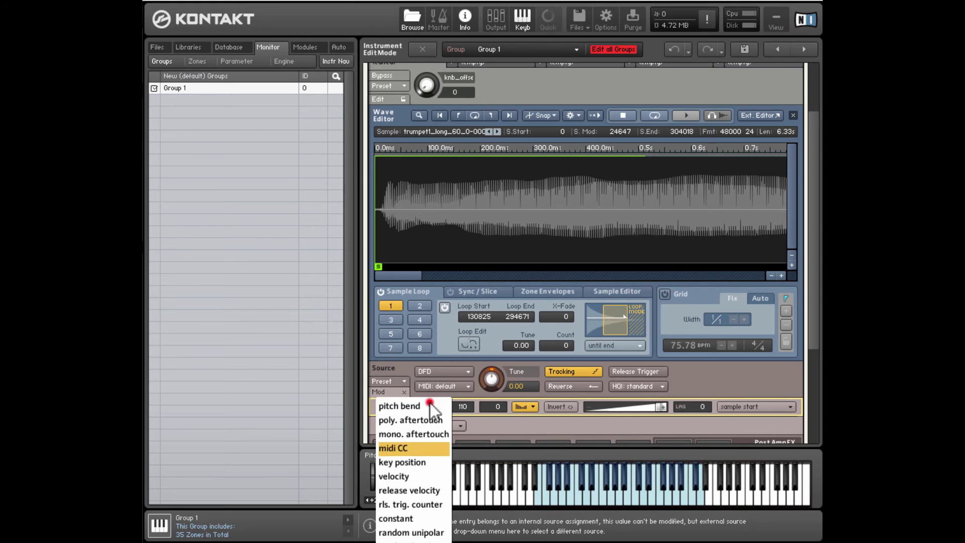
{"action": "left_click", "coordinate": [419, 518]}
{"action": "mouse_move", "coordinate": [654, 404]}
{"action": "left_mouse_down"}
{"action": "mouse_move", "coordinate": [549, 409]}
{"action": "mouse_move", "coordinate": [669, 409]}
{"action": "left_mouse_up"}
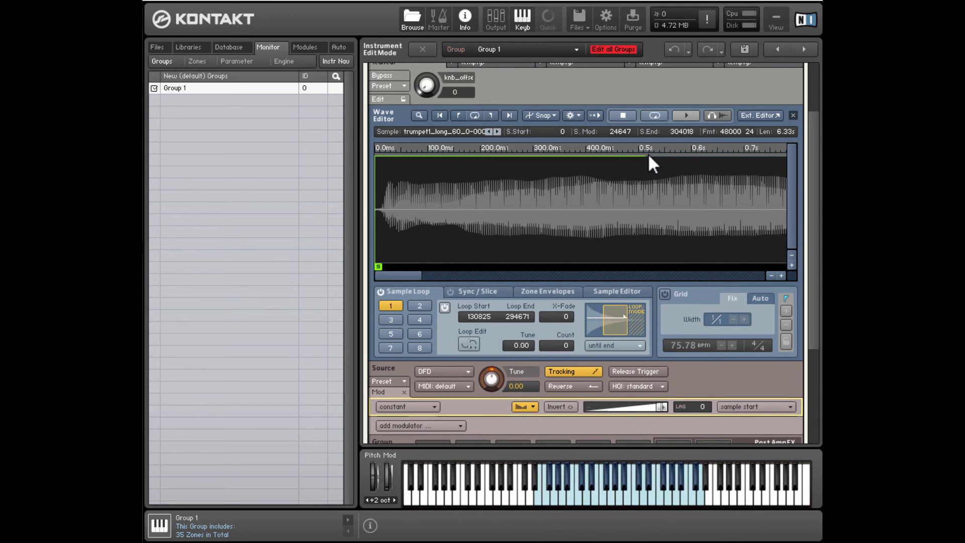
- Drop the modulation intensity to 0 %, audition the sample, then raise it to about 40 %
{"action": "mouse_move", "coordinate": [658, 409]}
{"action": "left_click_drag", "start_coordinate": [657, 403], "coordinate": [544, 408]}
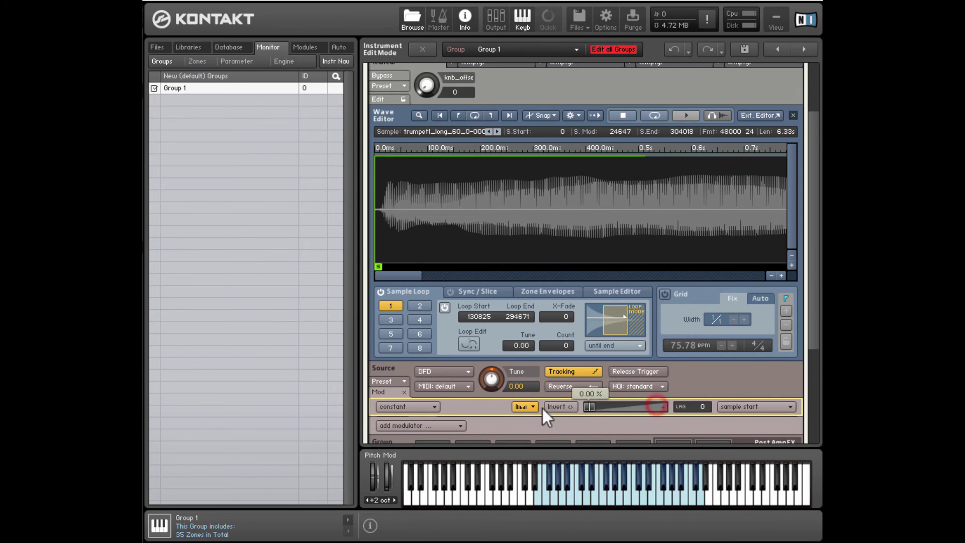
{"action": "left_click", "coordinate": [378, 154]}
{"action": "left_click_drag", "start_coordinate": [593, 411], "coordinate": [708, 414]}
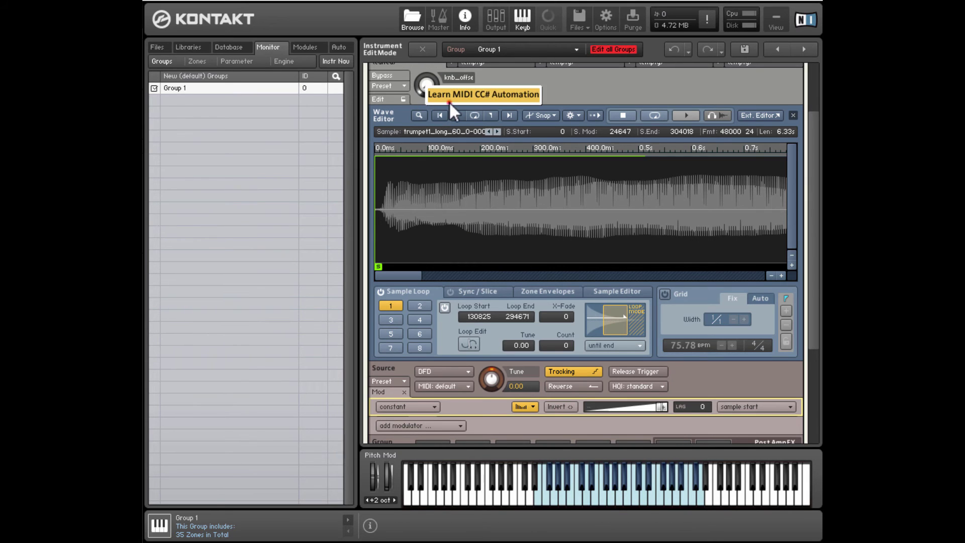
- Check the knb_offset knob's value and reset it to 0
{"action": "left_click", "coordinate": [449, 96]}
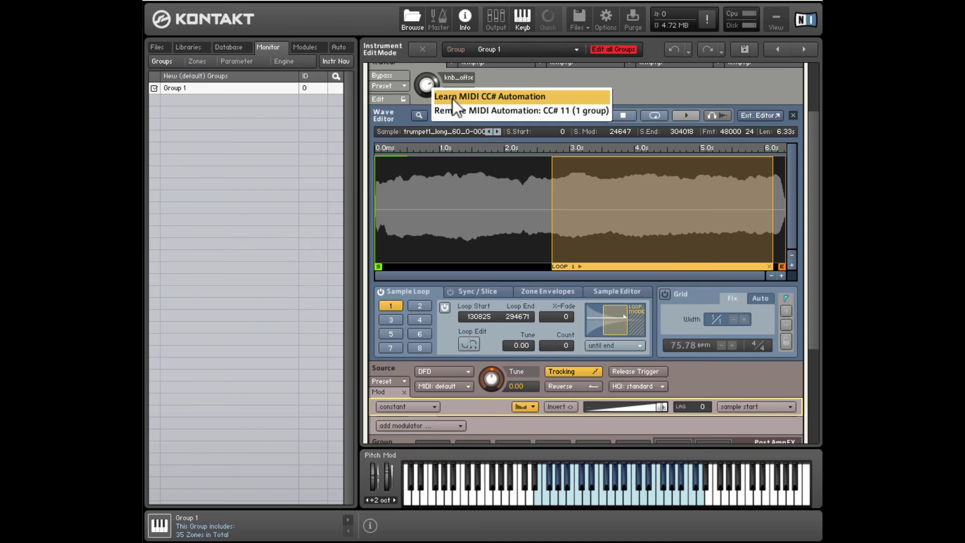
{"action": "left_click", "coordinate": [452, 112]}
{"action": "left_click", "coordinate": [428, 83]}
- Remove the constant modulator row, collapse the source mod section, and set knb_offset to 18
{"action": "left_click", "coordinate": [465, 405]}
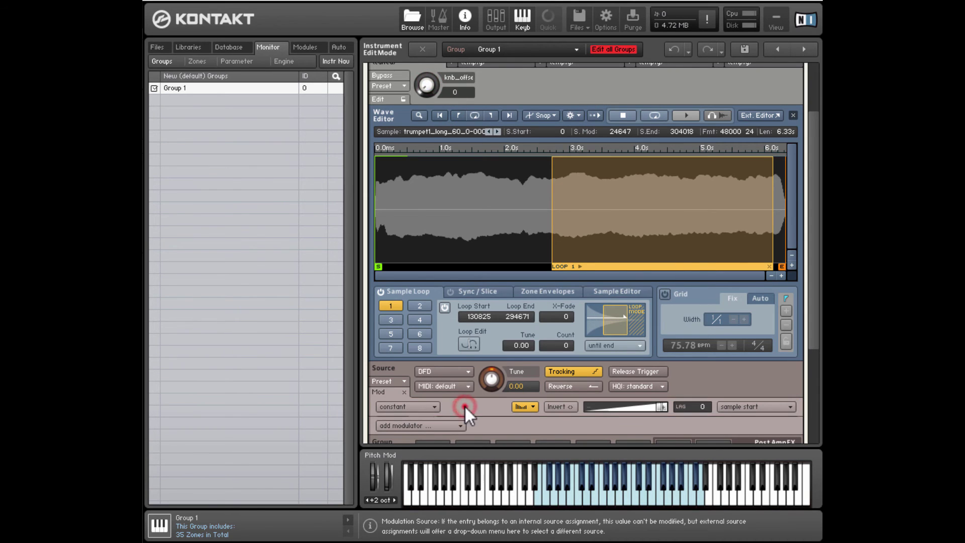
{"action": "left_click", "coordinate": [404, 392]}
{"action": "left_click", "coordinate": [380, 394]}
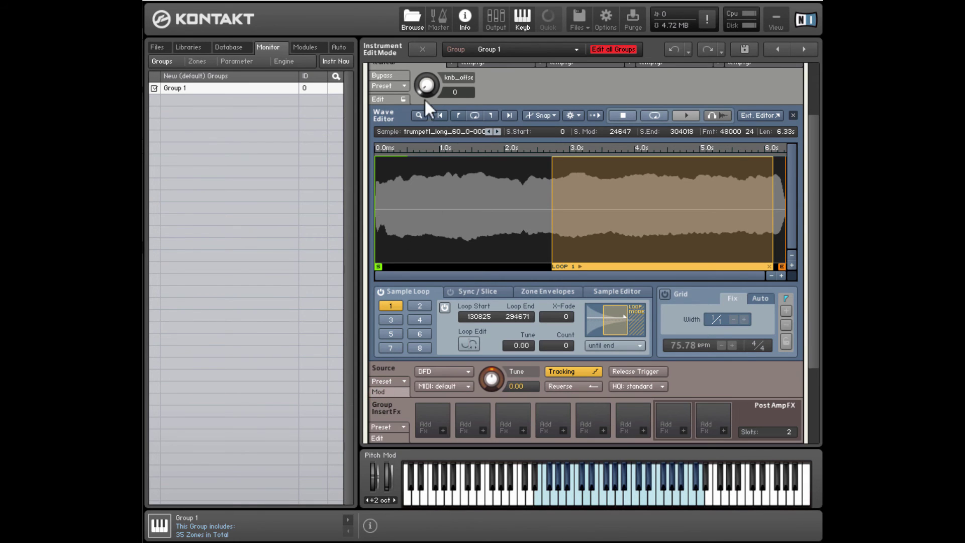
{"action": "left_click_drag", "start_coordinate": [429, 74], "coordinate": [409, 150]}
{"action": "left_click_drag", "start_coordinate": [811, 250], "coordinate": [814, 209]}
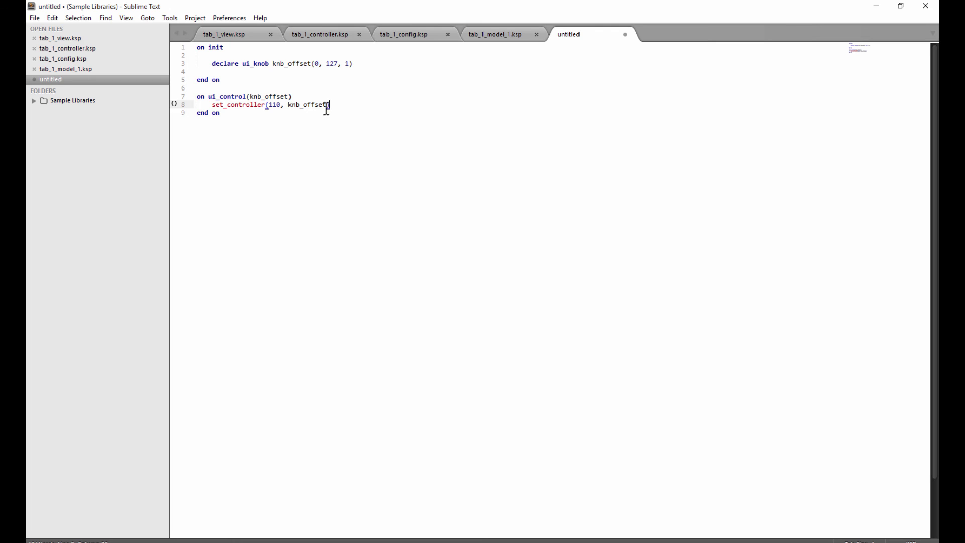
- Delete the whole ui_control callback from the script
{"action": "left_click", "coordinate": [311, 131]}
{"action": "mouse_move", "coordinate": [244, 132]}
{"action": "left_mouse_down"}
{"action": "mouse_move", "coordinate": [180, 103]}
{"action": "mouse_move", "coordinate": [182, 95]}
{"action": "left_mouse_up"}
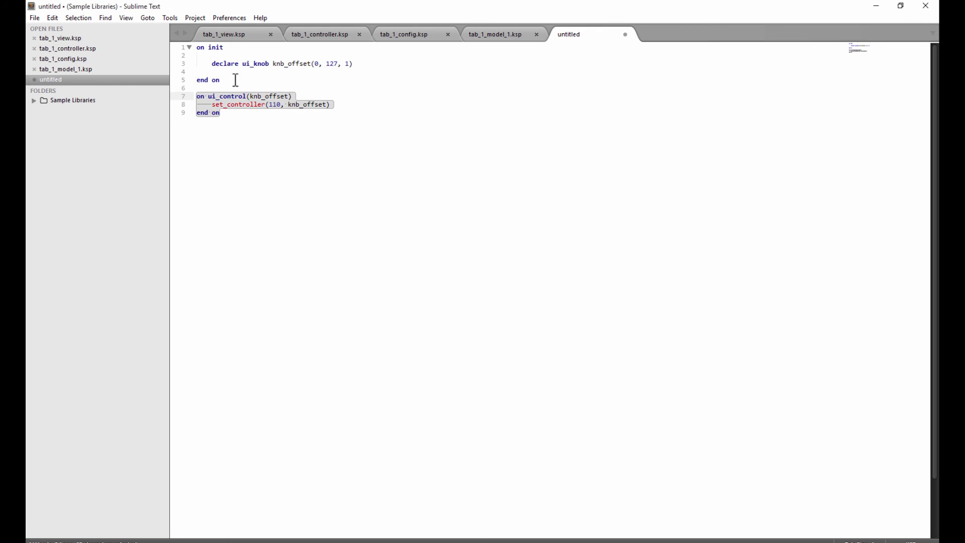
{"action": "key", "text": "BackSpace"}
- Change the knob declaration's maximum from 127 to 5000
{"action": "key", "text": "BackSpace"}
{"action": "left_click", "coordinate": [338, 64]}
{"action": "key", "text": "BackSpace"}
{"action": "key", "text": "BackSpace"}
{"action": "key", "text": "BackSpace"}
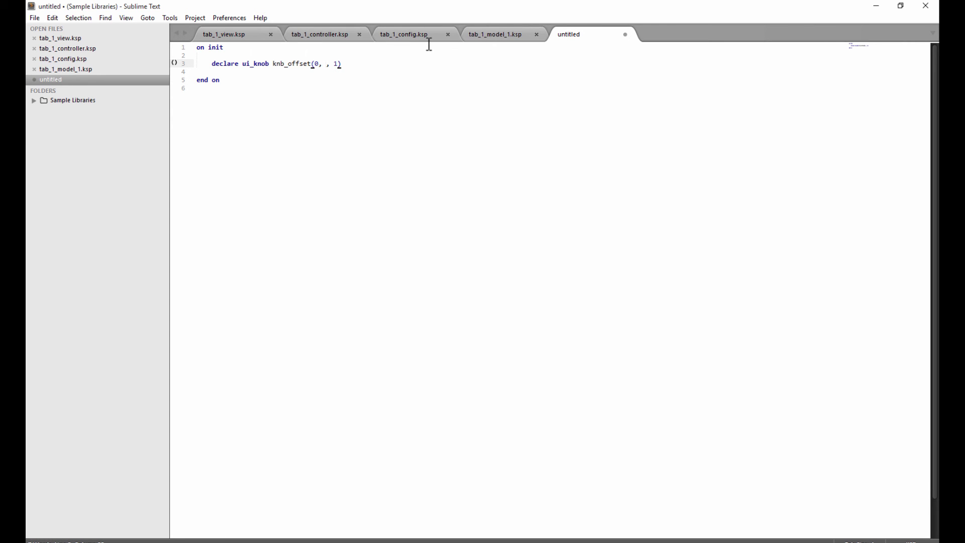
{"action": "type", "text": "5000"}
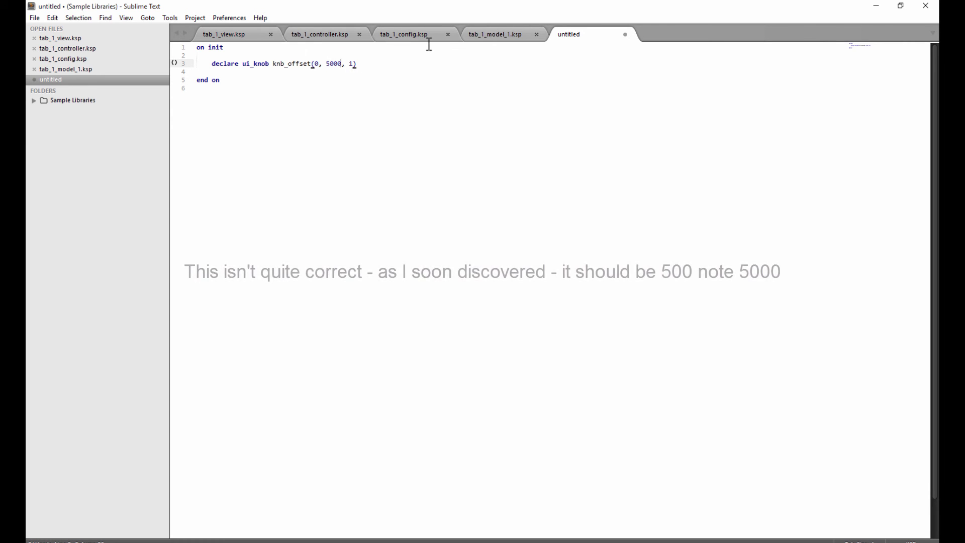
{"action": "key", "text": "Left"}
{"action": "key", "text": "Left"}
{"action": "key", "text": "Left"}
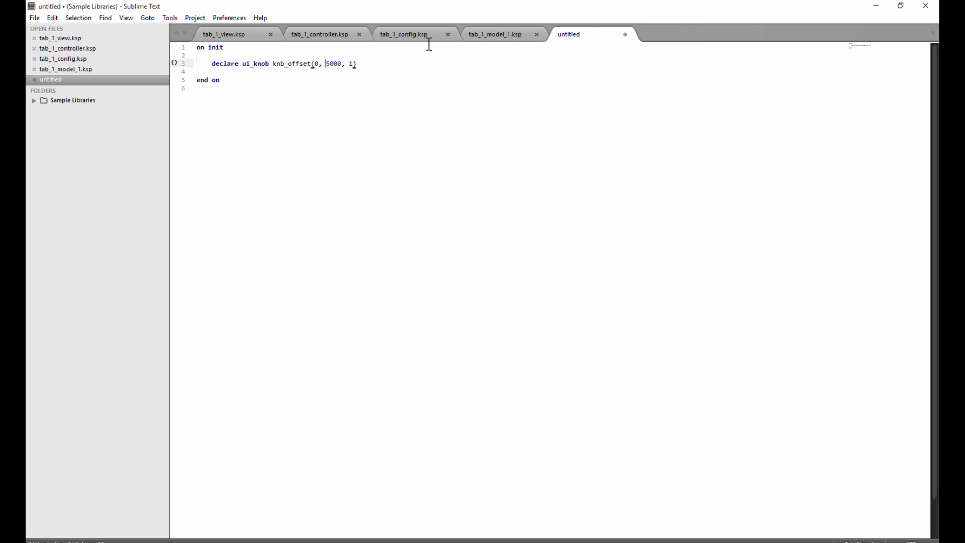
{"action": "key", "text": "Left"}
{"action": "key", "text": "Left"}
- Insert blank indented lines inside on init before end on
{"action": "key", "text": "Down"}
{"action": "left_click", "coordinate": [308, 70]}
{"action": "key", "text": "Return"}
{"action": "key", "text": "Return"}
{"action": "key", "text": "Return"}
{"action": "key", "text": "Up"}
{"action": "key", "text": "Up"}
{"action": "key", "text": "Tab"}
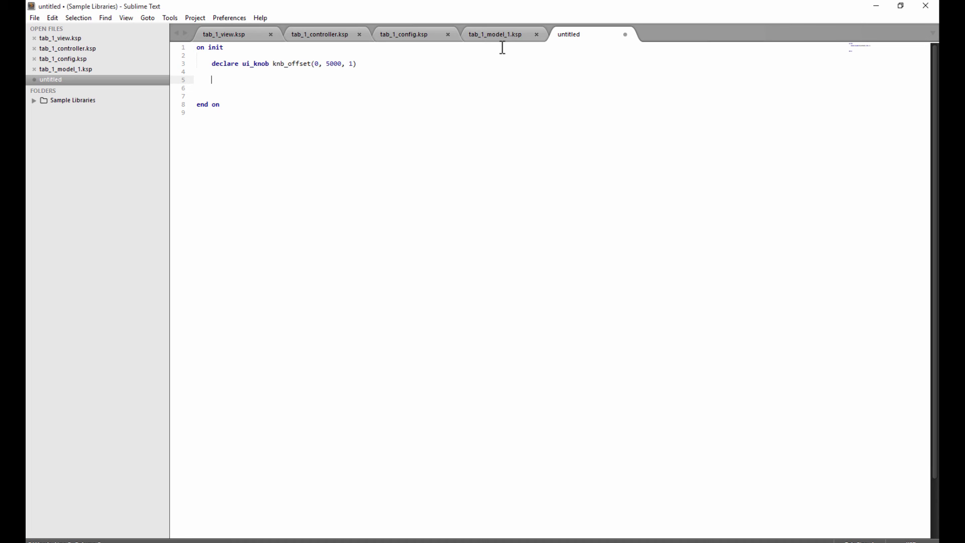
- Tidy the blank lines after the init block and add an on note callback
{"action": "key", "text": "Delete"}
{"action": "key", "text": "Delete"}
{"action": "key", "text": "Delete"}
{"action": "key", "text": "BackSpace"}
{"action": "key", "text": "Down"}
{"action": "key", "text": "Return"}
{"action": "type", "text": "o"}
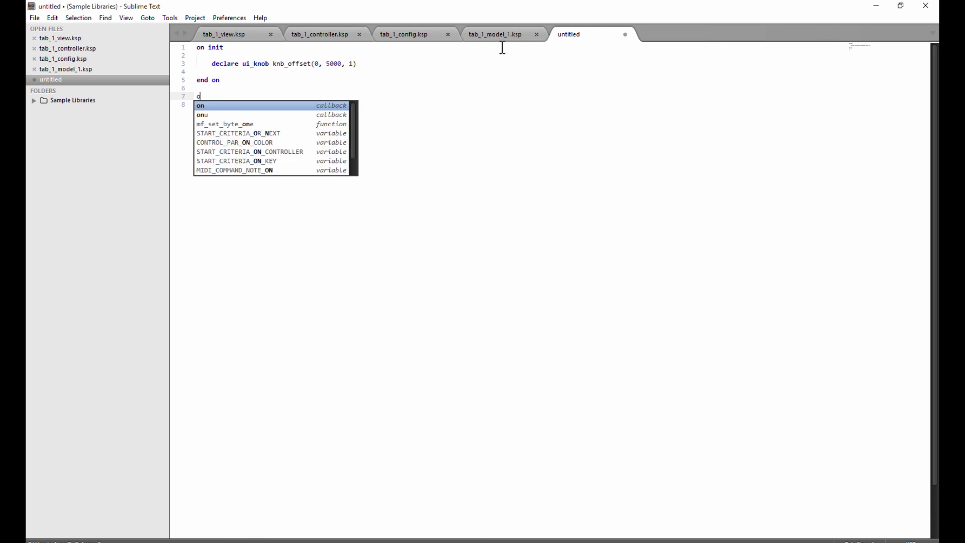
{"action": "type", "text": "n note"}
{"action": "key", "text": "Tab"}
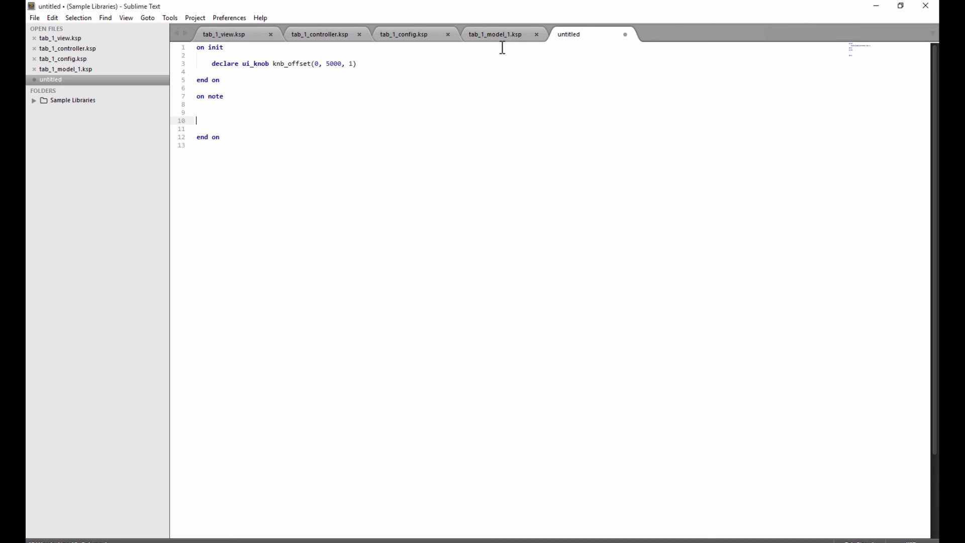
- Put ignore_event($EVENT_ID) as the first line inside the on note callback
{"action": "key", "text": "Up"}
{"action": "type", "text": "ignore"}
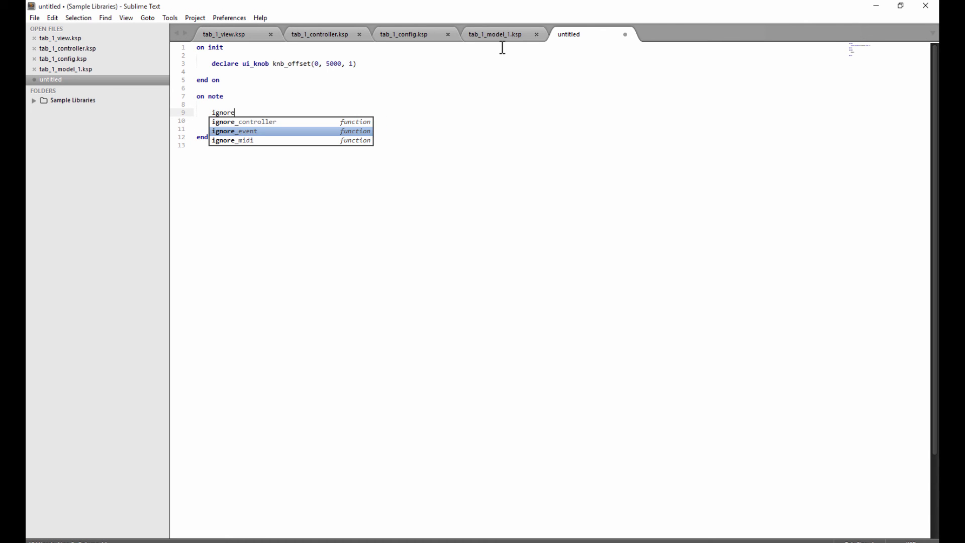
{"action": "key", "text": "Tab"}
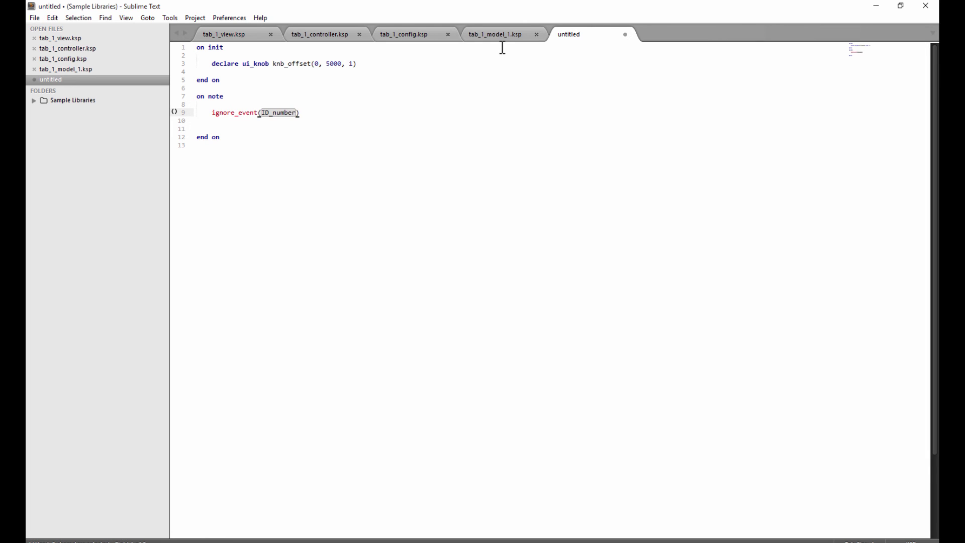
{"action": "type", "text": "$EVENT_ID"}
{"action": "key", "text": "Tab"}
{"action": "key", "text": "Return"}
- Add play_note($EVENT_NOTE, $EVENT_VELOCITY, knb_value, -1) below ignore_event
{"action": "type", "text": "pla"}
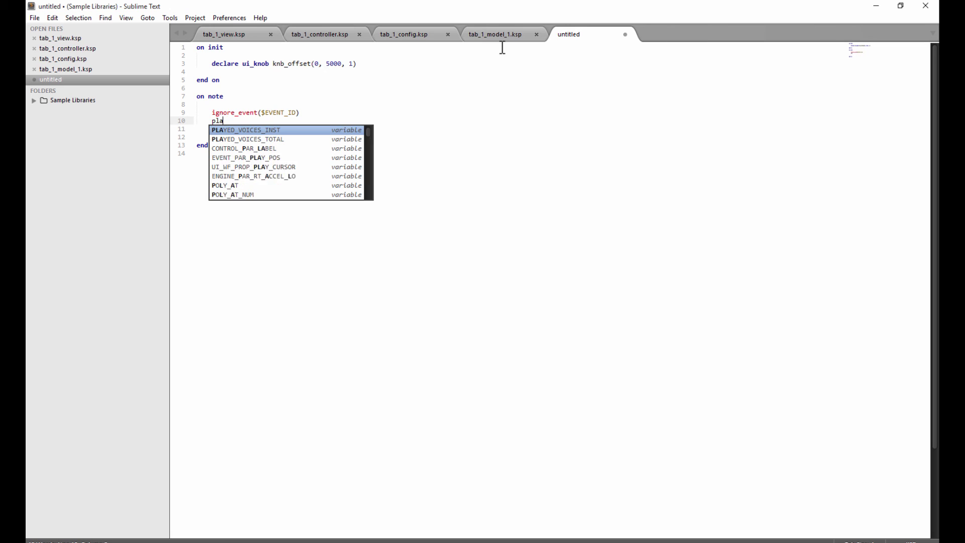
{"action": "type", "text": "y_note($"}
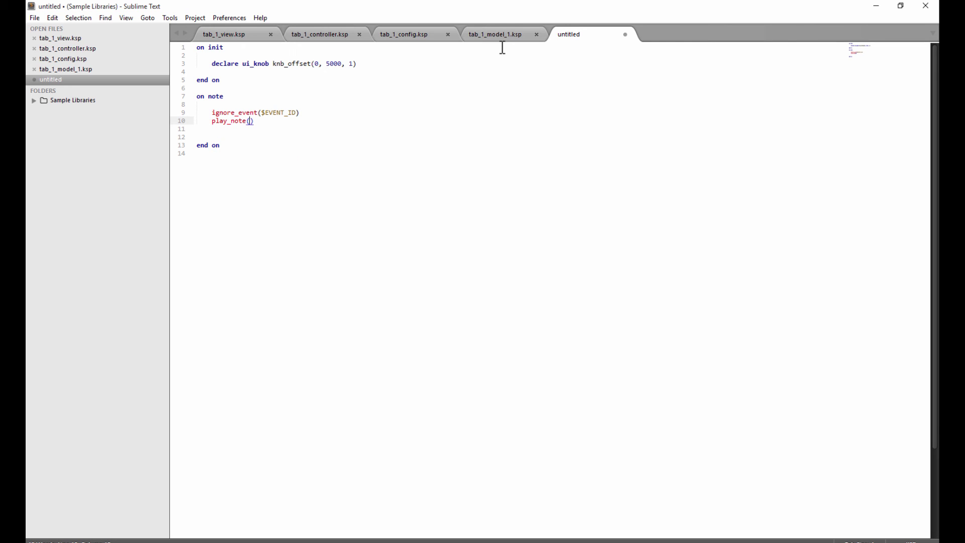
{"action": "type", "text": "EVENT_NOTE, $EVENT_VELCOTI"}
{"action": "key", "text": "BackSpace"}
{"action": "key", "text": "BackSpace"}
{"action": "key", "text": "BackSpace"}
{"action": "key", "text": "BackSpace"}
{"action": "type", "text": "OCITY, "}
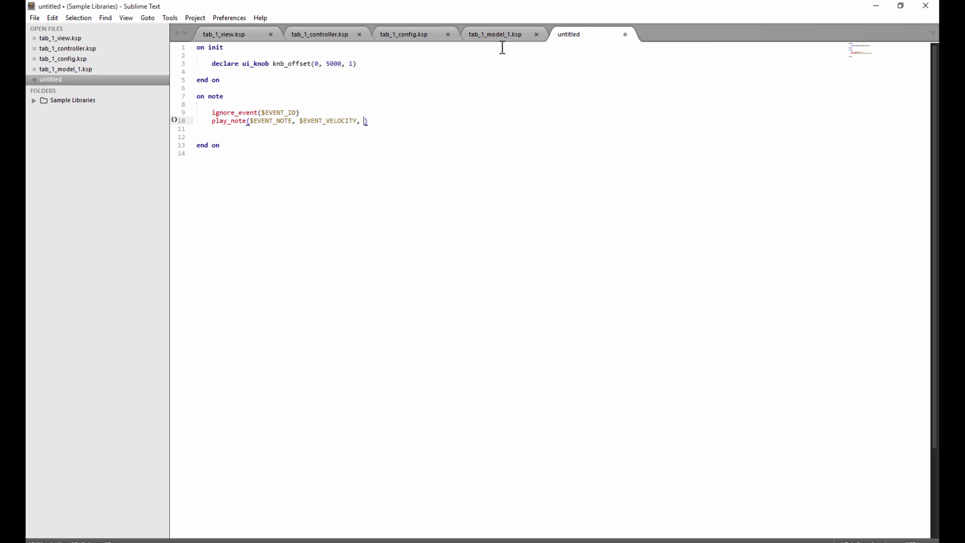
{"action": "type", "text": "0"}
{"action": "type", "text": ", "}
{"action": "type", "text": "-1"}
{"action": "key", "text": "Left"}
{"action": "key", "text": "Left"}
{"action": "key", "text": "Left"}
{"action": "key", "text": "Left"}
{"action": "key", "text": "BackSpace"}
{"action": "type", "text": "knb_value"}
- Remove the empty line, compile, and start correcting the undeclared knb_value argument
{"action": "key", "text": "Up"}
{"action": "key", "text": "Down"}
{"action": "key", "text": "End"}
{"action": "key", "text": "Delete"}
{"action": "key", "text": "F5"}
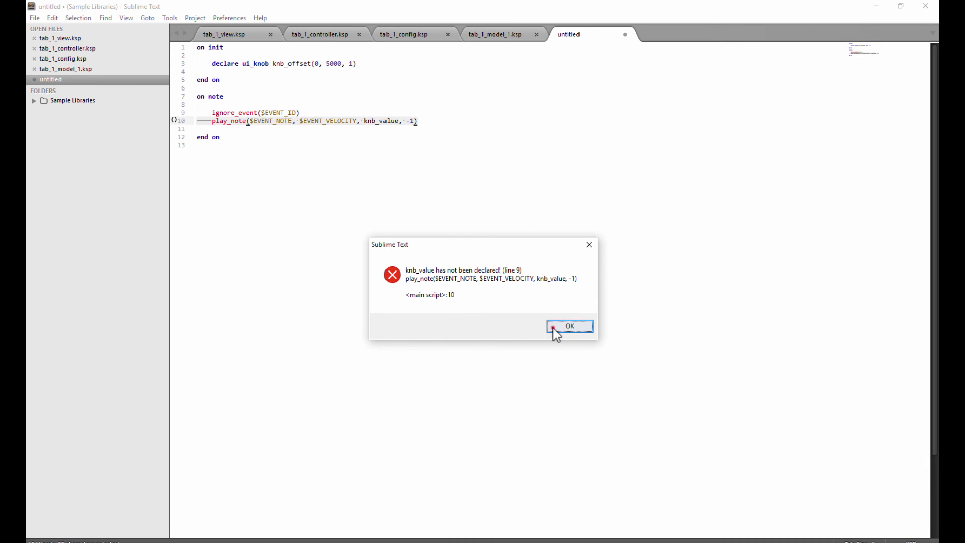
{"action": "left_click", "coordinate": [553, 327]}
{"action": "left_click", "coordinate": [395, 120]}
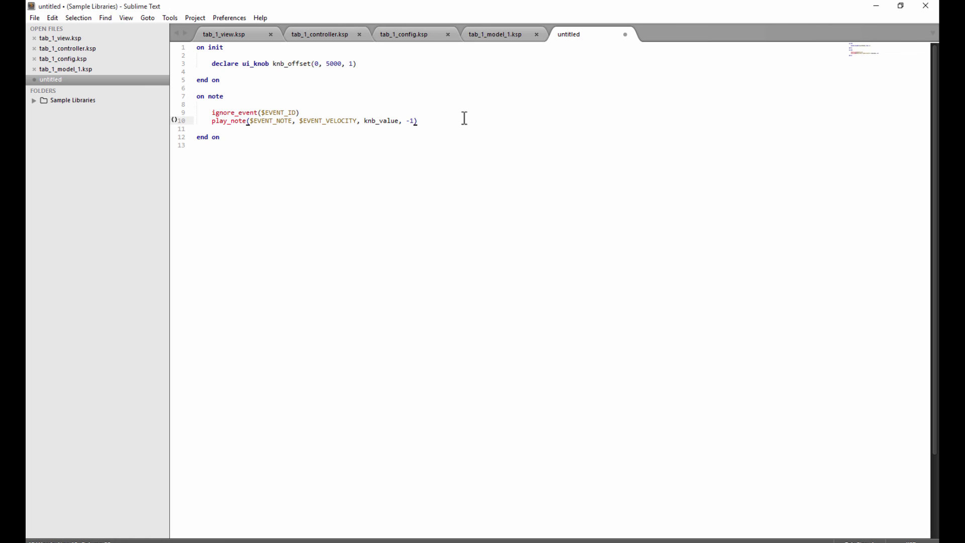
{"action": "key", "text": "Delete"}
{"action": "key", "text": "BackSpace"}
{"action": "key", "text": "BackSpace"}
{"action": "key", "text": "BackSpace"}
{"action": "key", "text": "BackSpace"}
- Change the argument to knb_offset, then paste the new script into Kontakt's slot and apply it
{"action": "type", "text": "offset"}
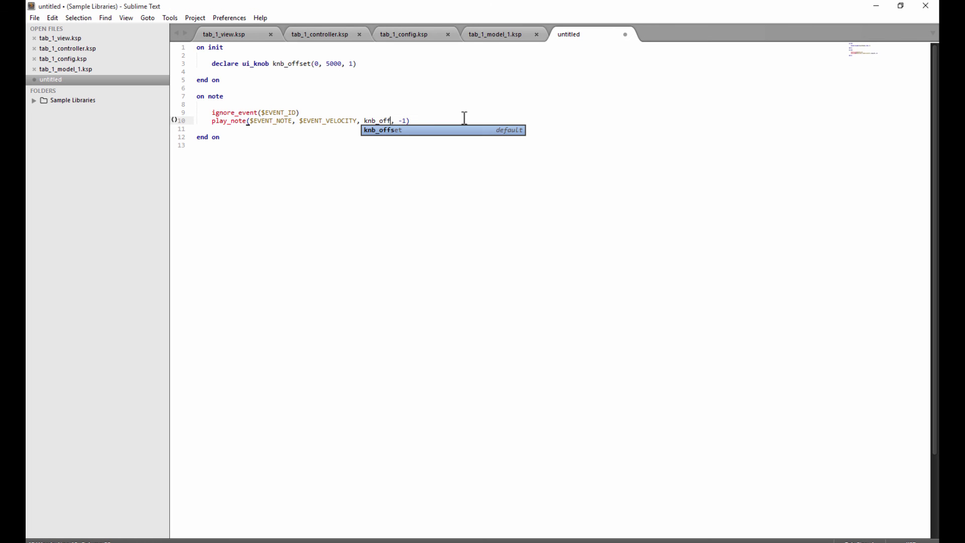
{"action": "left_click", "coordinate": [443, 180]}
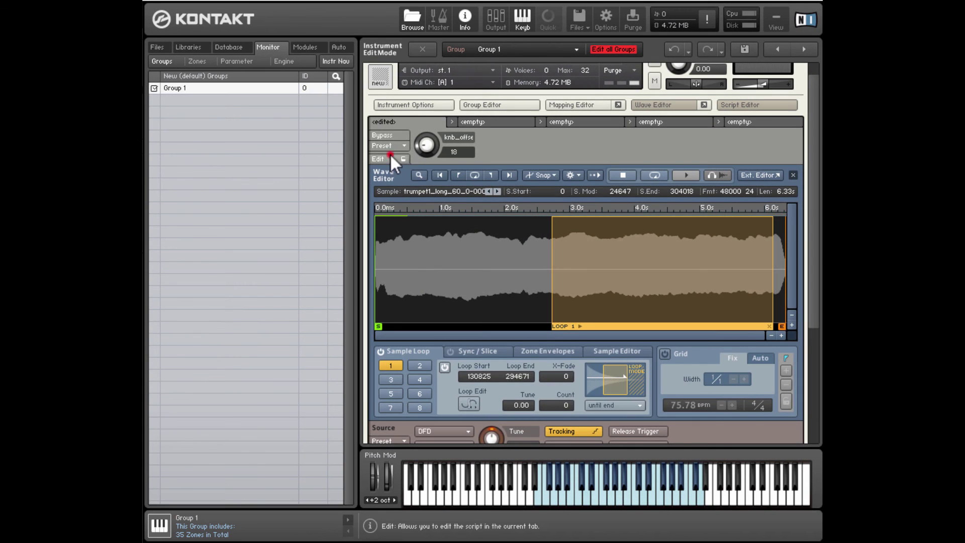
{"action": "left_click", "coordinate": [391, 157]}
{"action": "key", "text": "ctrl+a"}
{"action": "type", "text": "on init   declare ui_knob $knb_offset(0, 5000, 1) end on  on note   ignore_event($EVENT_ID)   play_note($EVENT_NOTE,$EVENT_VELOCITY,$knb_offset,-1) end on"}
{"action": "left_click", "coordinate": [785, 174]}
- Close the script code to show the waveform, then reopen the script editor
{"action": "left_click", "coordinate": [387, 158]}
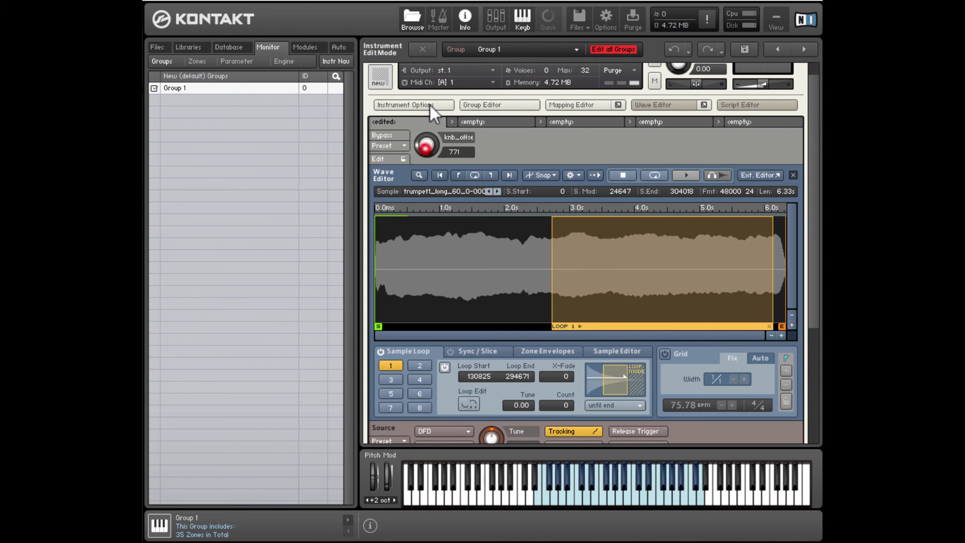
{"action": "scroll", "coordinate": [425, 140], "scroll_direction": "up", "scroll_amount": 1}
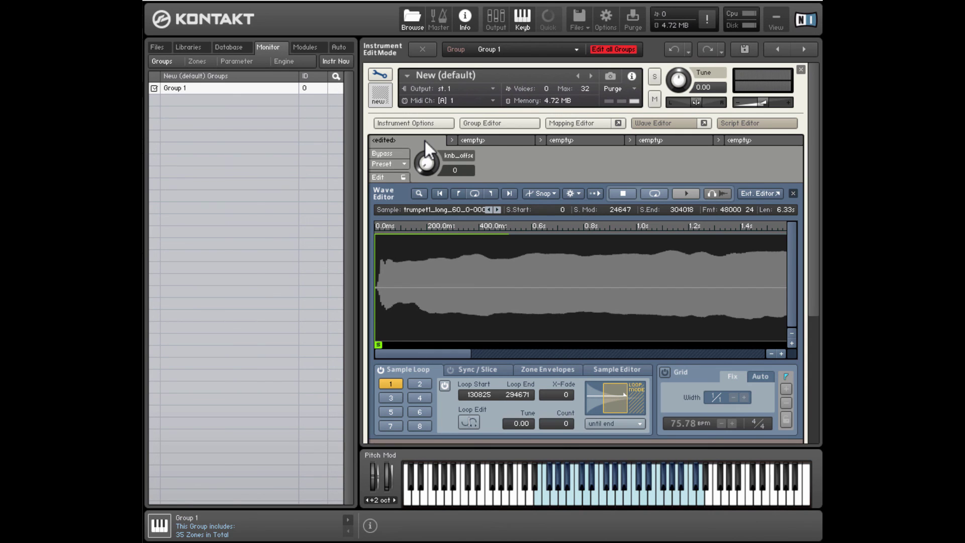
{"action": "left_click", "coordinate": [387, 177]}
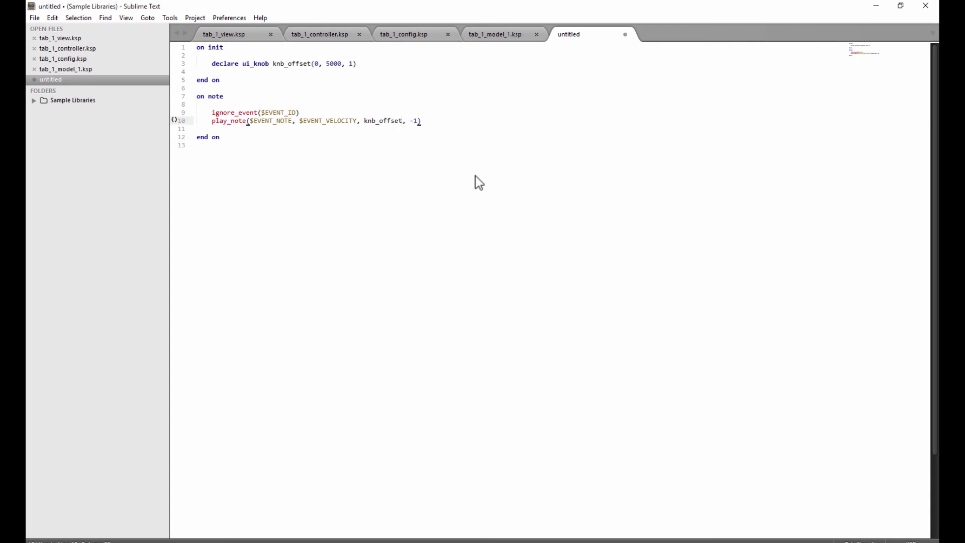
- Lower the knob's maximum in its declaration from 5000 to 500
{"action": "key", "text": "Delete"}
{"action": "key", "text": "Down"}
{"action": "key", "text": "Down"}
{"action": "key", "text": "Down"}
{"action": "key", "text": "Down"}
{"action": "key", "text": "Down"}
{"action": "key", "text": "Down"}
{"action": "key", "text": "Down"}
{"action": "key", "text": "Up"}
{"action": "key", "text": "Up"}
{"action": "key", "text": "Up"}
{"action": "key", "text": "Up"}
{"action": "key", "text": "Up"}
{"action": "key", "text": "Up"}
{"action": "key", "text": "Up"}
{"action": "type", "text": "000"}
{"action": "key", "text": "BackSpace"}
{"action": "key", "text": "BackSpace"}
{"action": "key", "text": "BackSpace"}
- Append *1000 to knb_offset in the play_note call
{"action": "key", "text": "Down"}
{"action": "key", "text": "Down"}
{"action": "key", "text": "Down"}
{"action": "key", "text": "Down"}
{"action": "key", "text": "Down"}
{"action": "key", "text": "Down"}
{"action": "key", "text": "Down"}
{"action": "key", "text": "ctrl+Right"}
{"action": "key", "text": "ctrl+Right"}
{"action": "type", "text": "*1000"}
{"action": "key", "text": "Up"}
{"action": "key", "text": "Up"}
{"action": "key", "text": "Up"}
{"action": "key", "text": "Up"}
{"action": "key", "text": "Up"}
{"action": "key", "text": "Up"}
{"action": "key", "text": "Up"}
{"action": "key", "text": "ctrl+Left"}
{"action": "key", "text": "ctrl+Left"}
{"action": "key", "text": "ctrl+Left"}
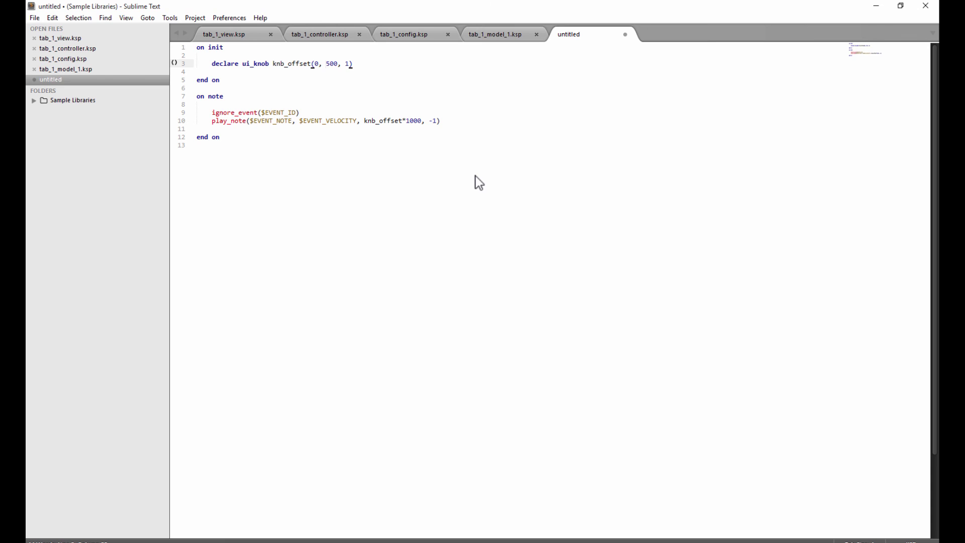
{"action": "key", "text": "ctrl+u"}
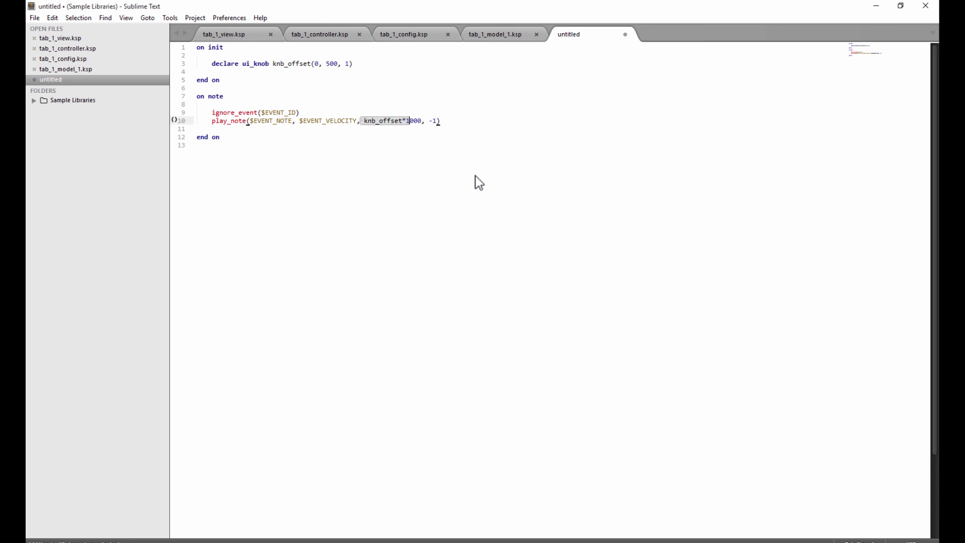
{"action": "key", "text": "End"}
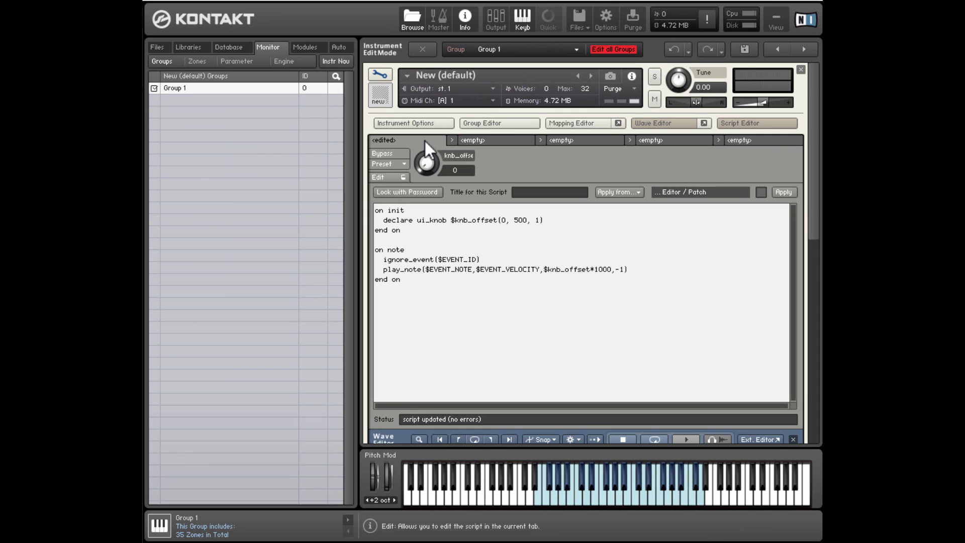
- Close the script code to return to the Wave Editor and check the updated sample start range
{"action": "left_click", "coordinate": [425, 141]}
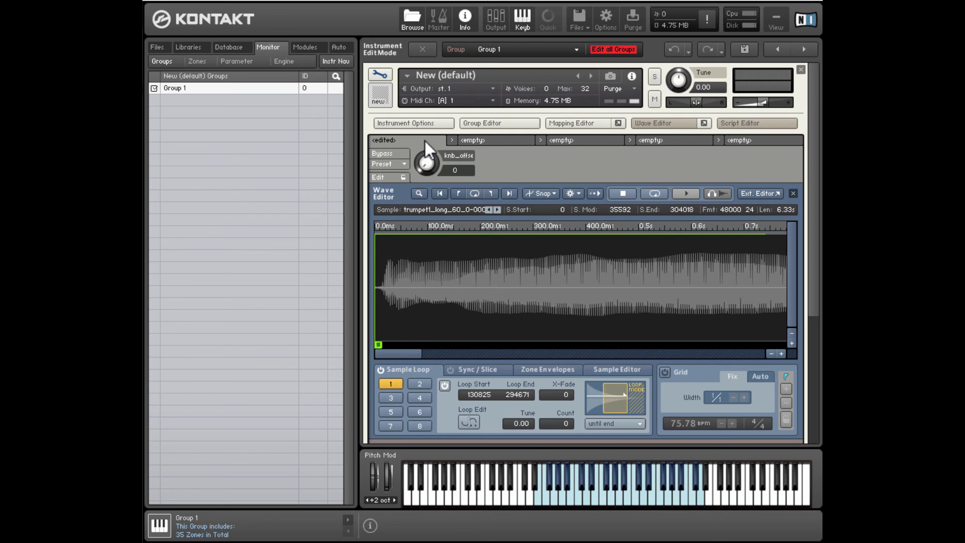
{"action": "scroll", "coordinate": [426, 149], "scroll_direction": "down", "scroll_amount": 1}
{"action": "scroll", "coordinate": [426, 149], "scroll_direction": "up", "scroll_amount": 1}
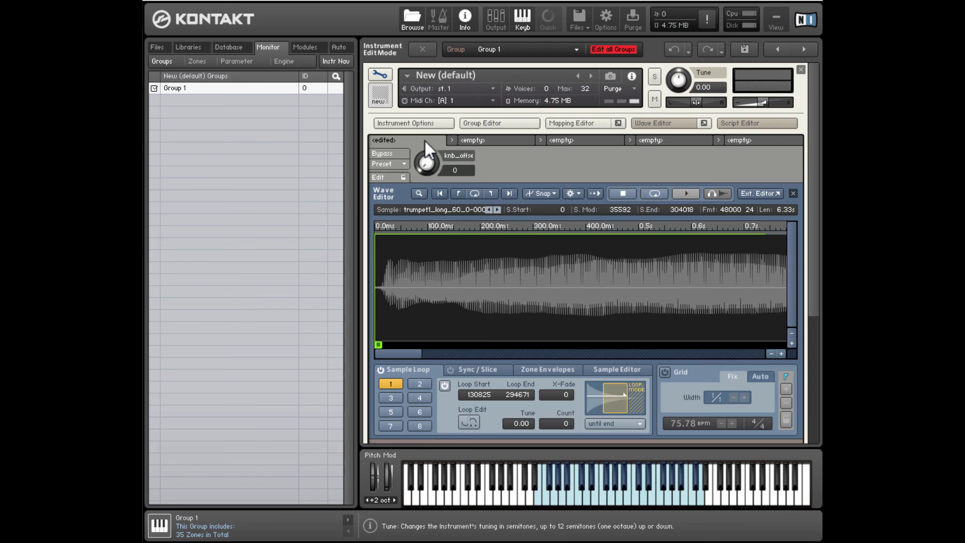